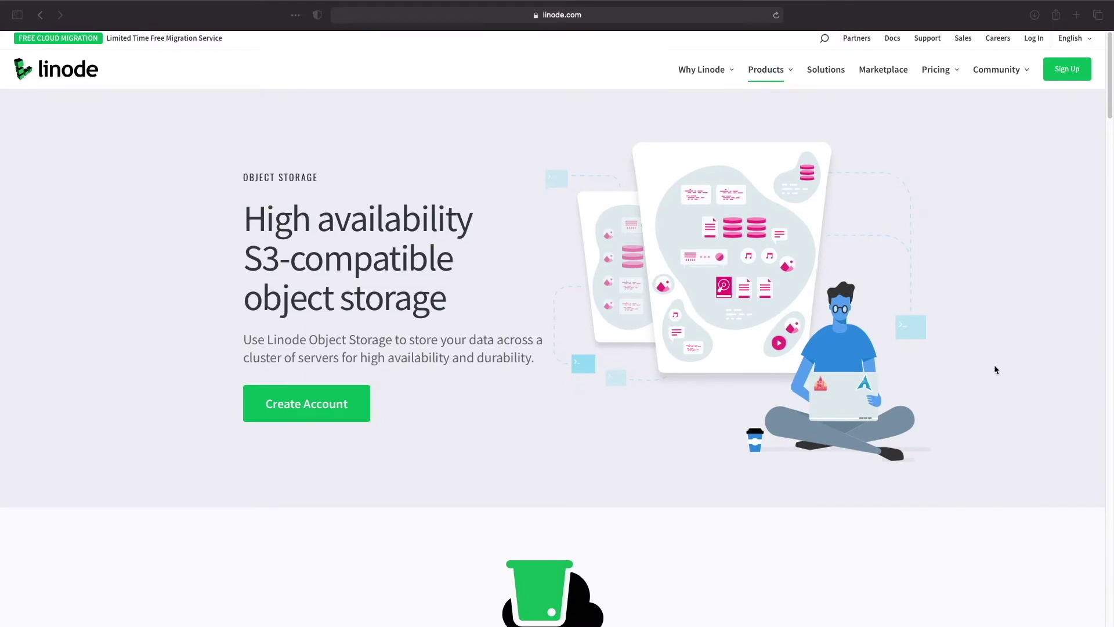
- Scroll down the Linode Object Storage product page to view its feature overview
scroll(994, 369, "down", 8)
- Scroll down to the Simple predictable pricing section showing $5/mo for 250 GB
scroll(995, 370, "down", 5)
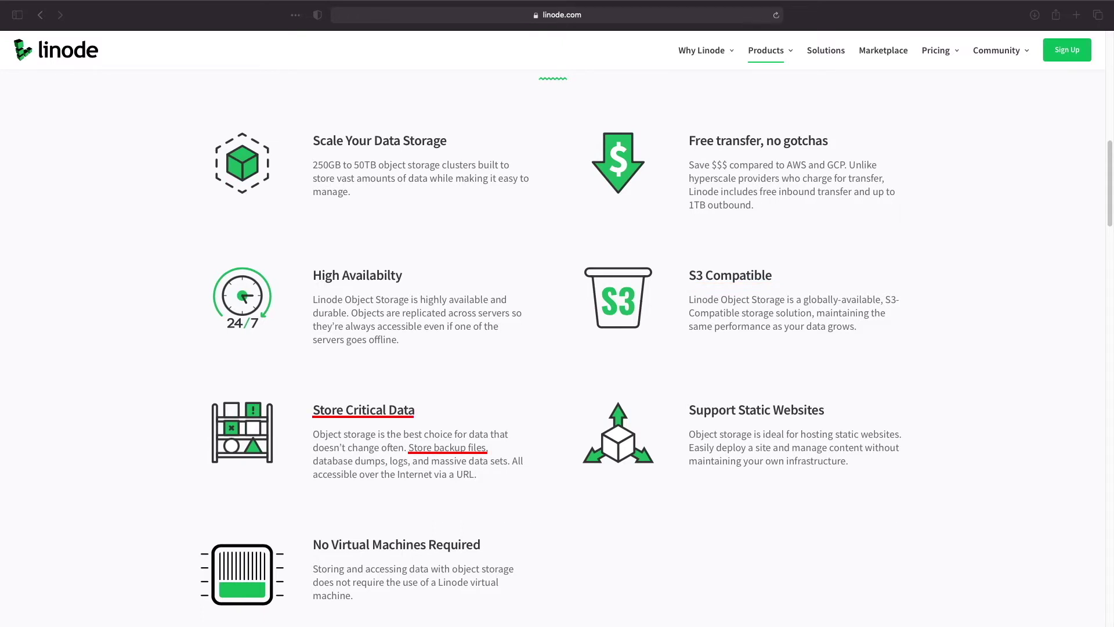
scroll(1000, 331, "down", 10)
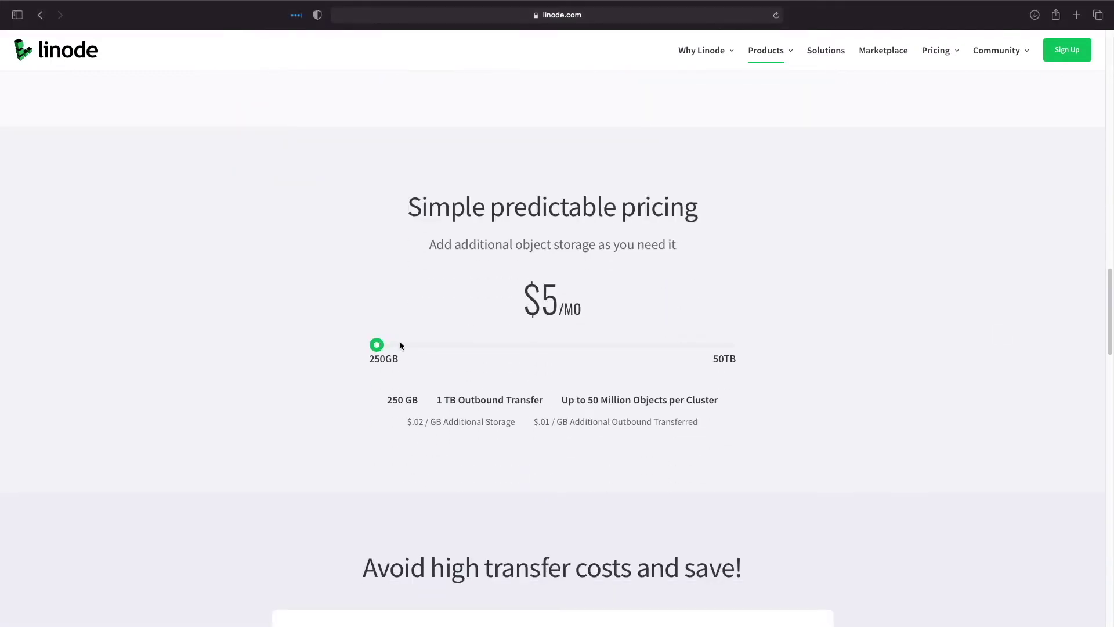
- Preview the 10 TB price on the pricing slider, reset it to 250 GB, and scroll to the comparison table
left_click_drag(401, 345, 553, 345)
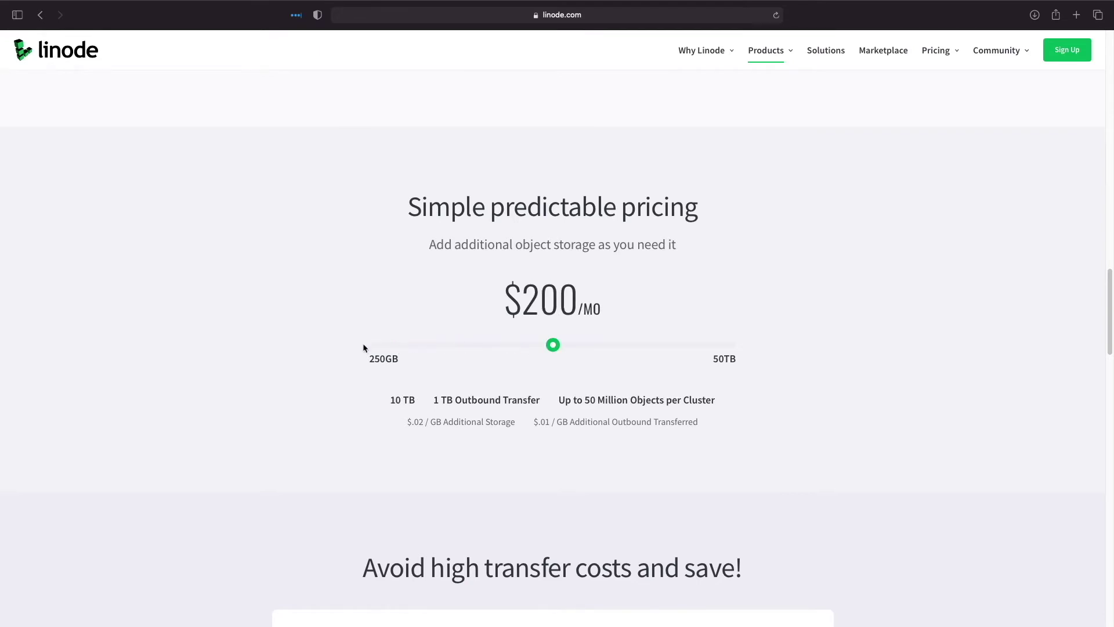
left_click(363, 347)
scroll(1033, 416, "down", 3)
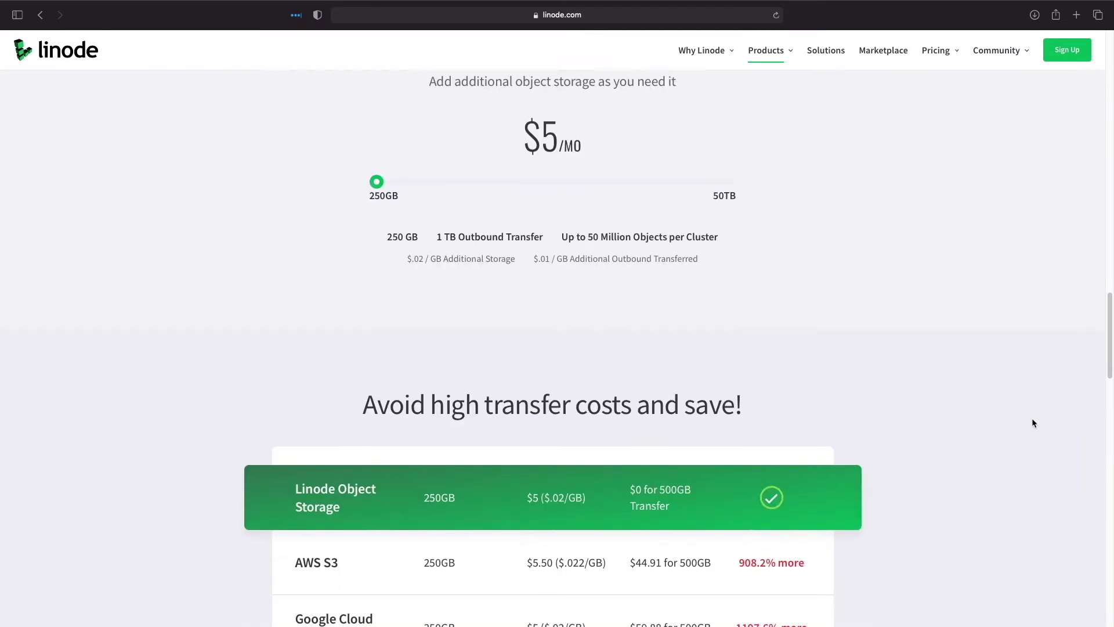
scroll(1033, 422, "down", 2)
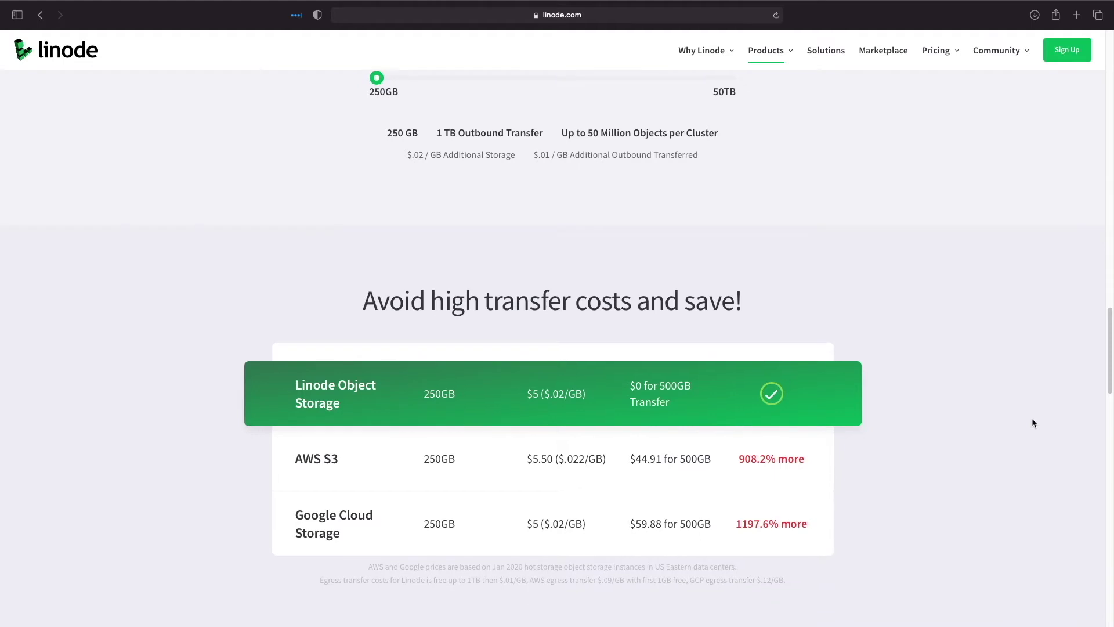
scroll(1032, 422, "down", 1)
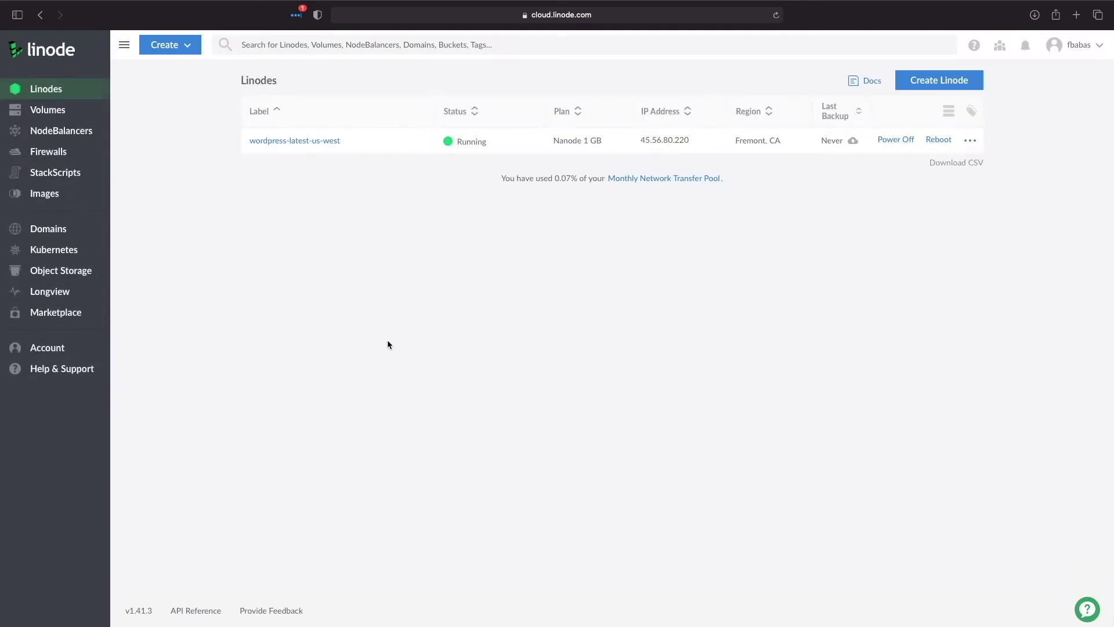
- Create Object Storage bucket digital-aloha-tech-tips in the Newark, NJ region
left_click(81, 278)
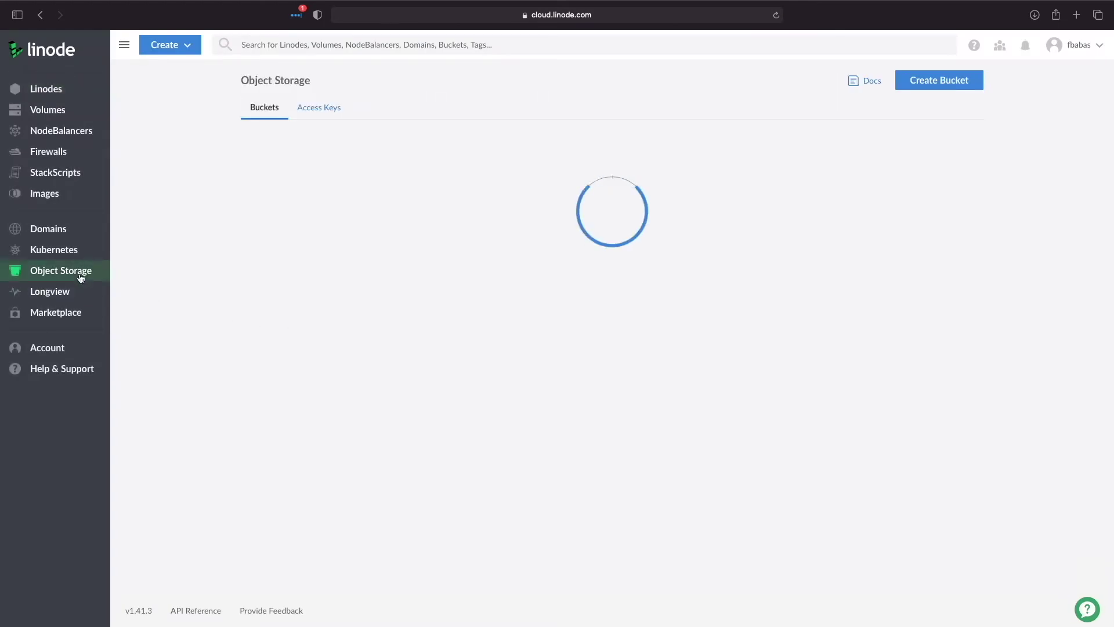
left_click(607, 363)
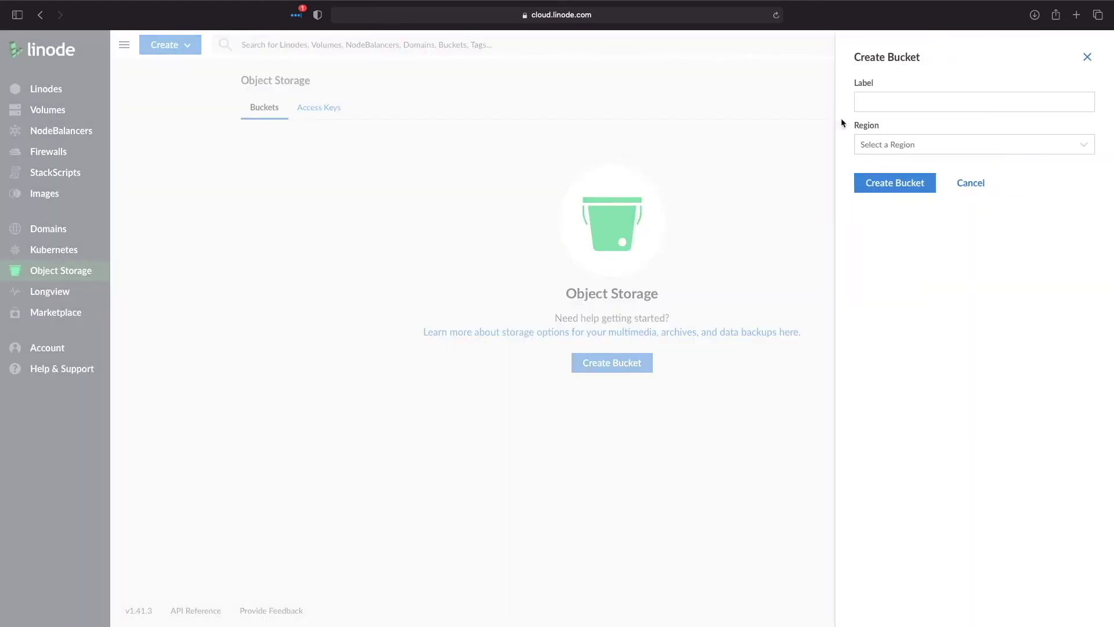
left_click(858, 103)
type("dig")
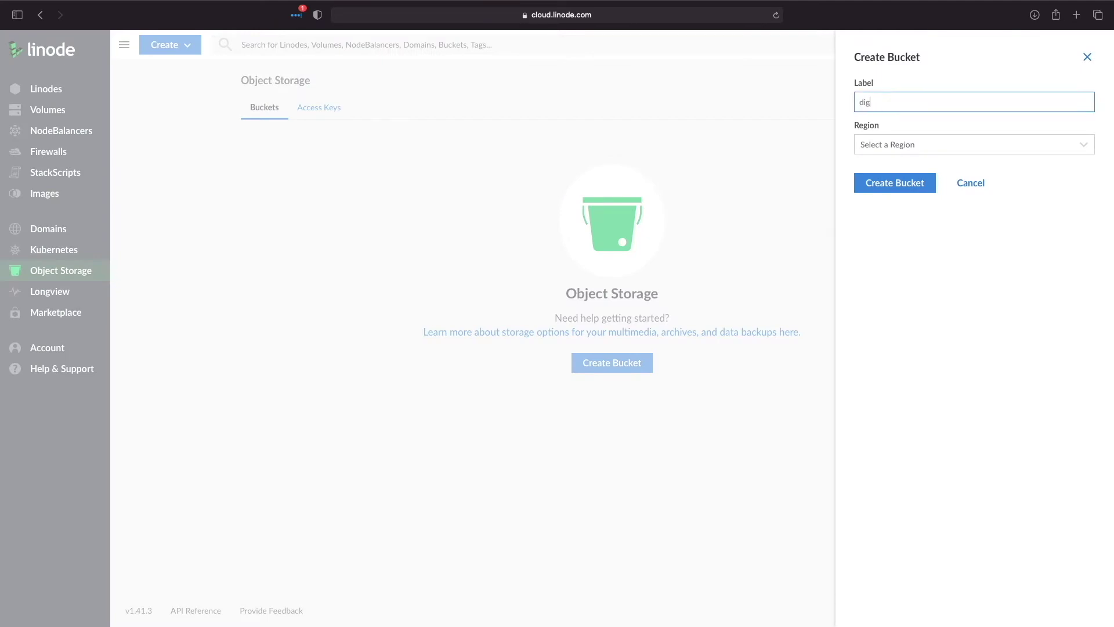
type("ital-aloha-tech-tips")
left_click(1084, 145)
left_click(1060, 186)
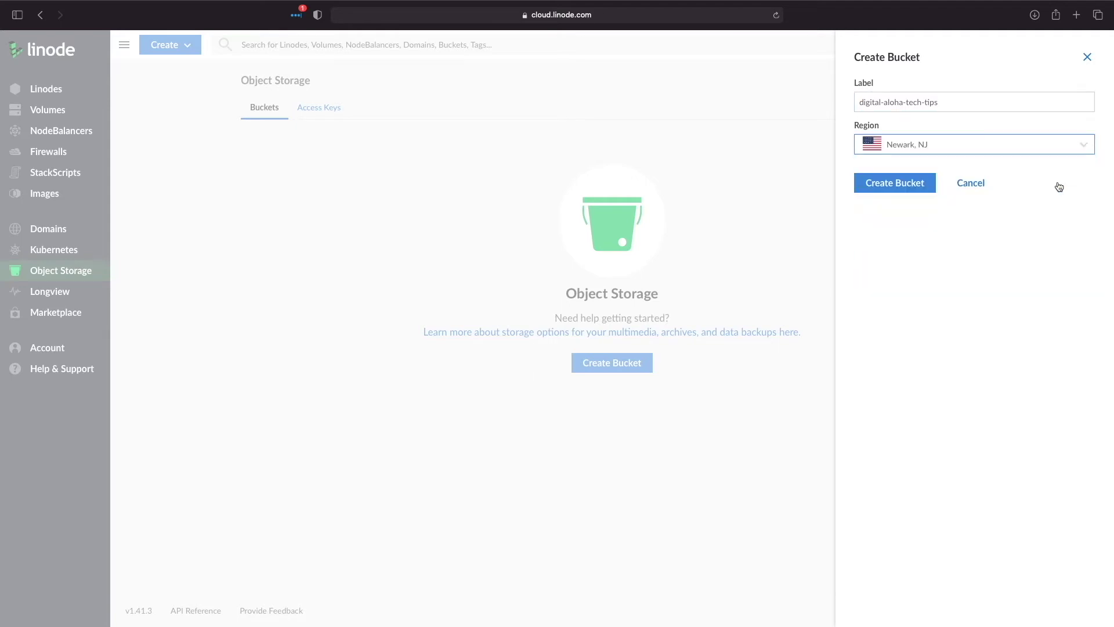
left_click(911, 186)
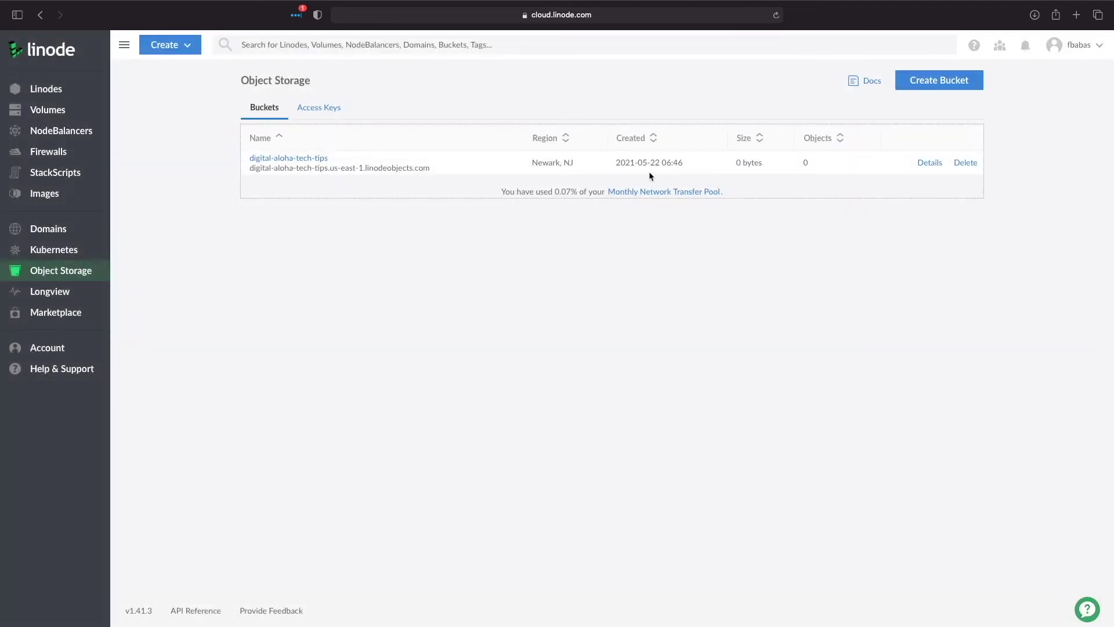
- Create access key digital-aloha-tech-tips-ak, copy the generated key, and dismiss the keys notice
left_click(335, 114)
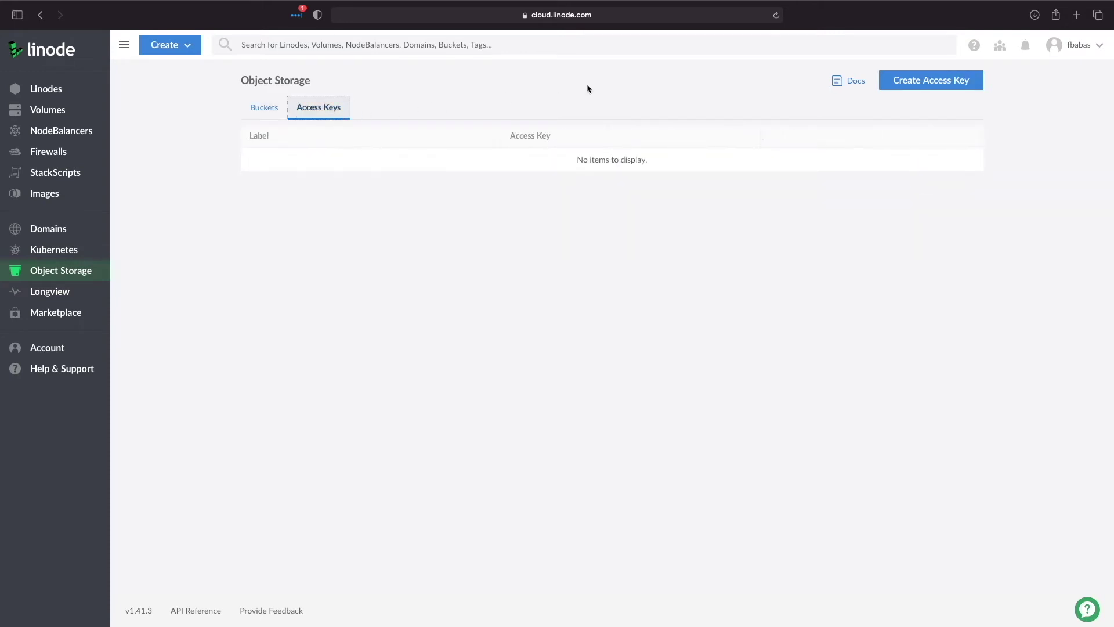
left_click(926, 77)
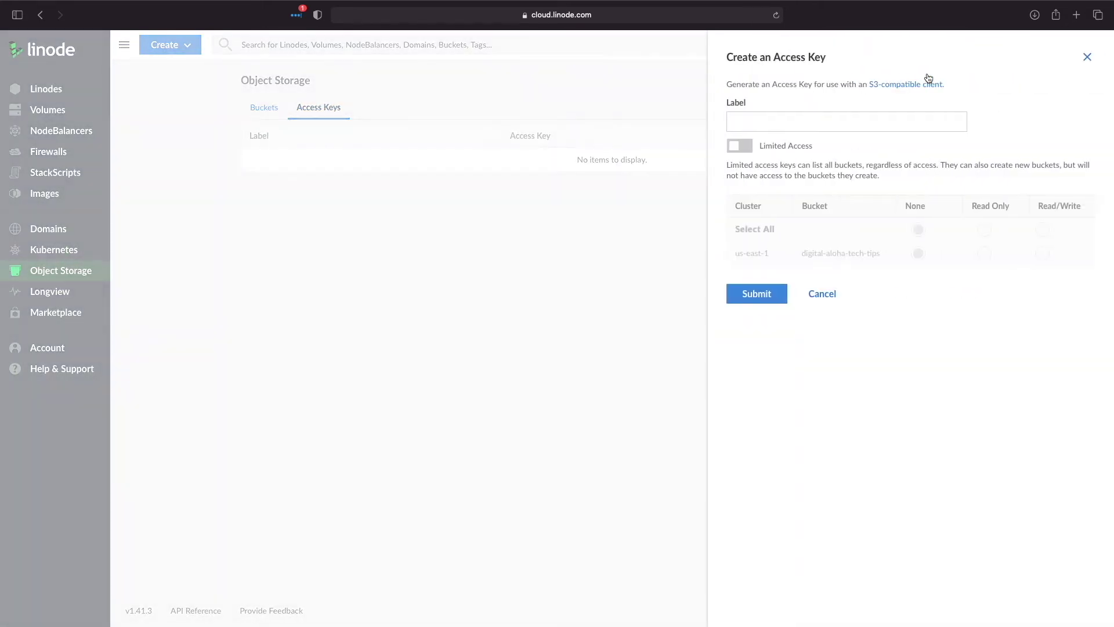
left_click(819, 120)
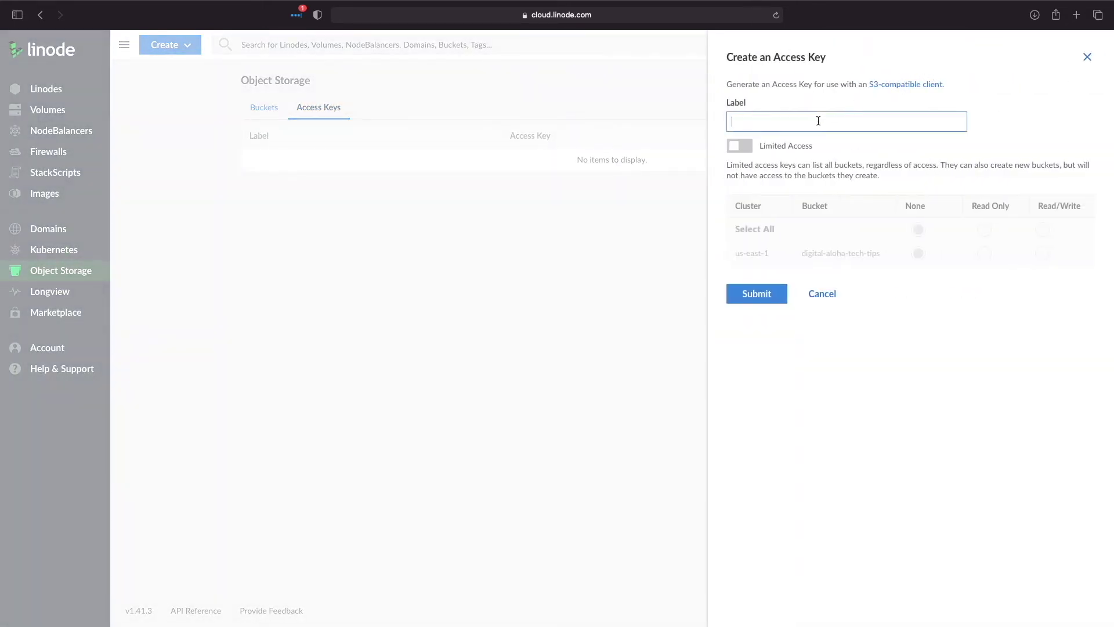
type("digital-aloha-tech-tips-ak")
left_click(755, 293)
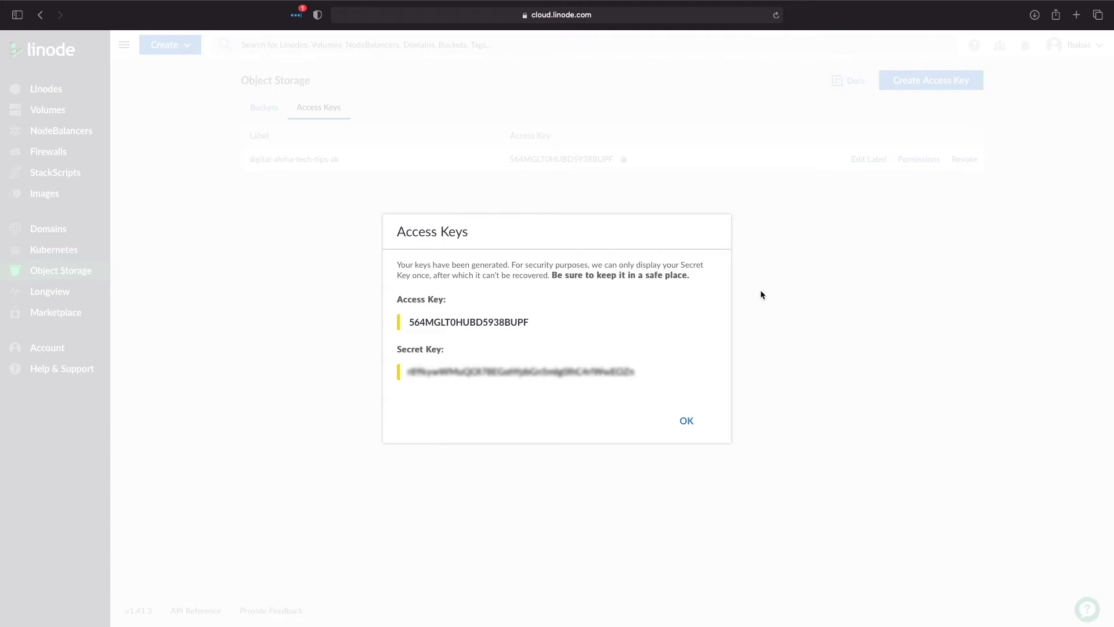
double_click(436, 321)
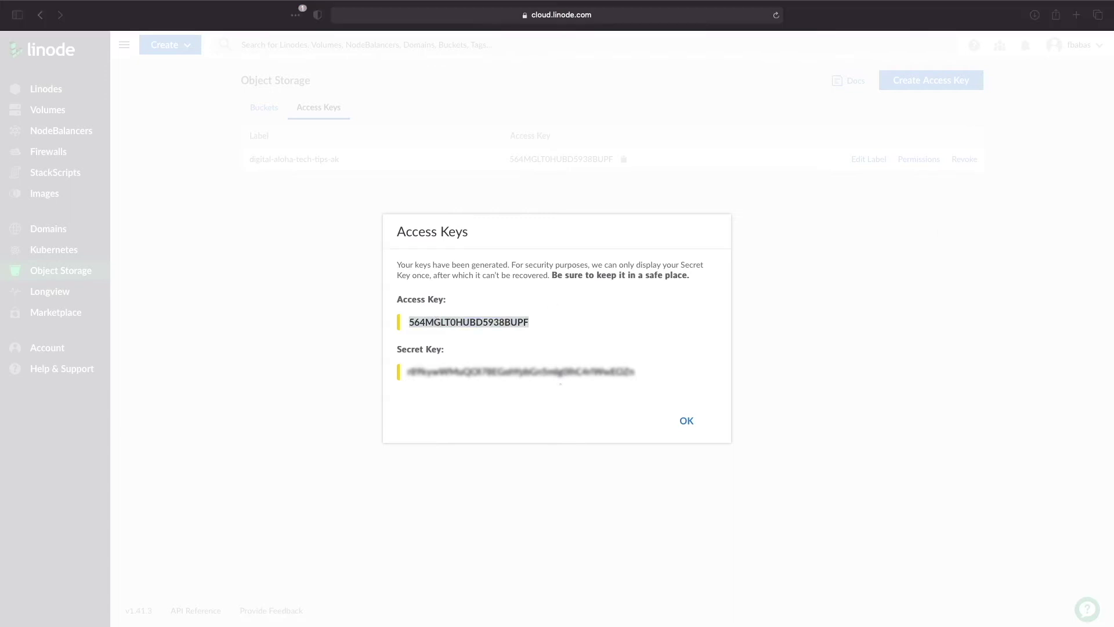
left_click(688, 421)
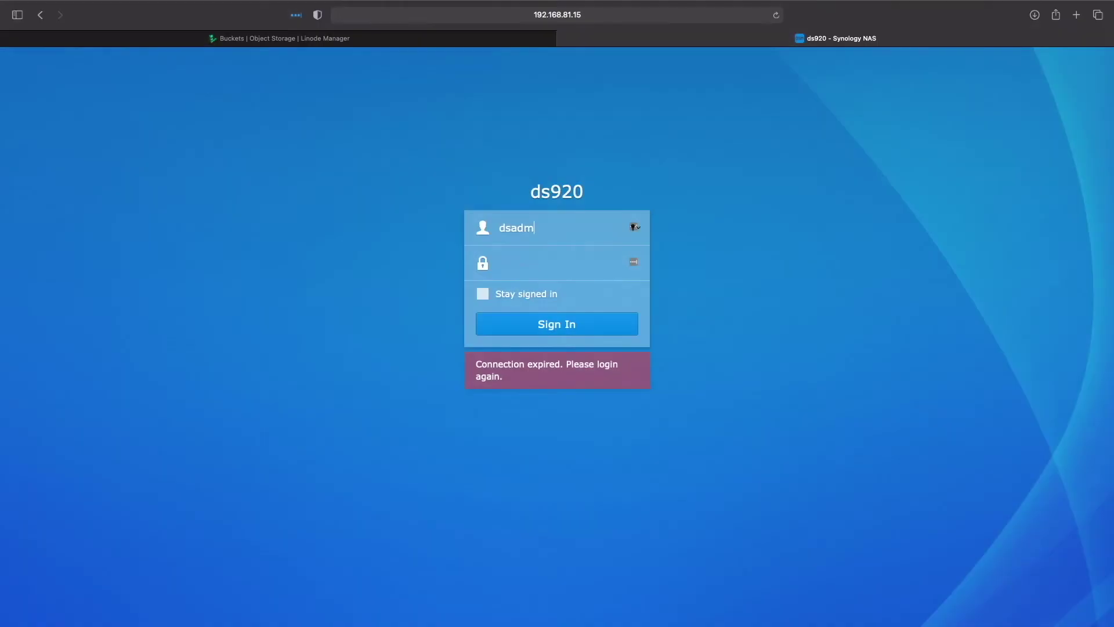
- Sign in to the ds920 NAS with the account password
left_click(557, 263)
type("•••••••••")
key("Return")
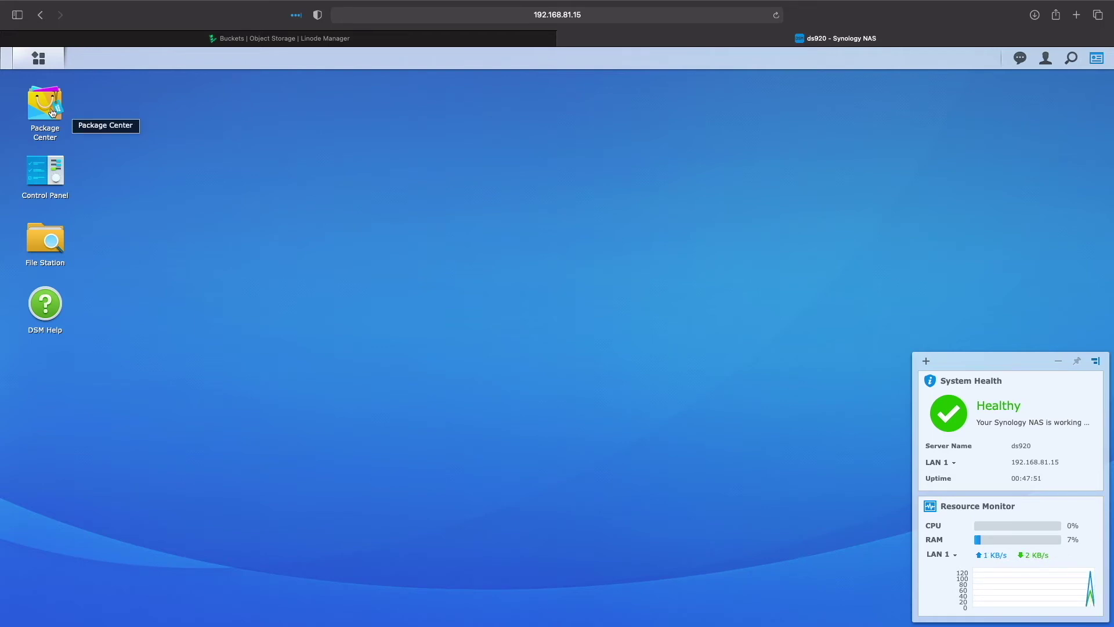
- Launch Hyper Backup and start a new data backup task with S3 Storage as destination
left_click(39, 64)
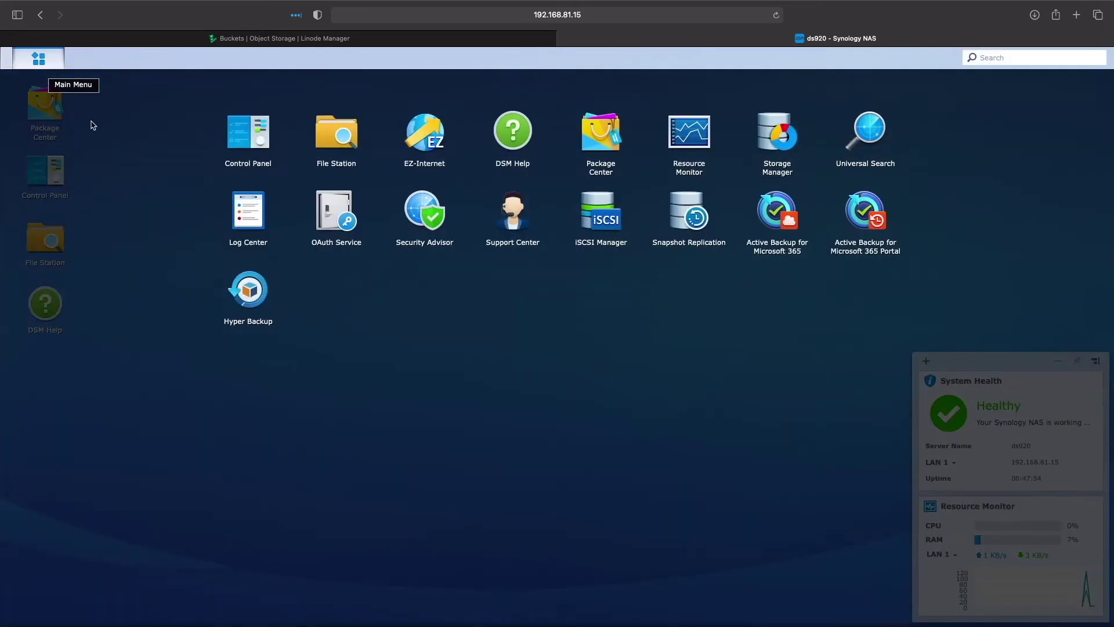
left_click(246, 286)
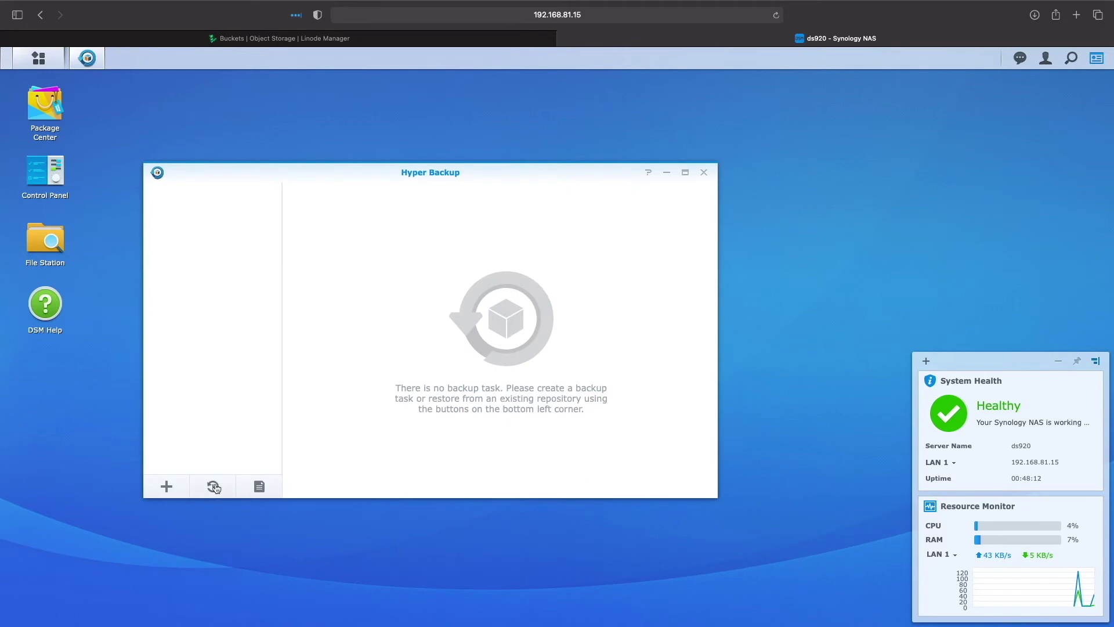
left_click(168, 488)
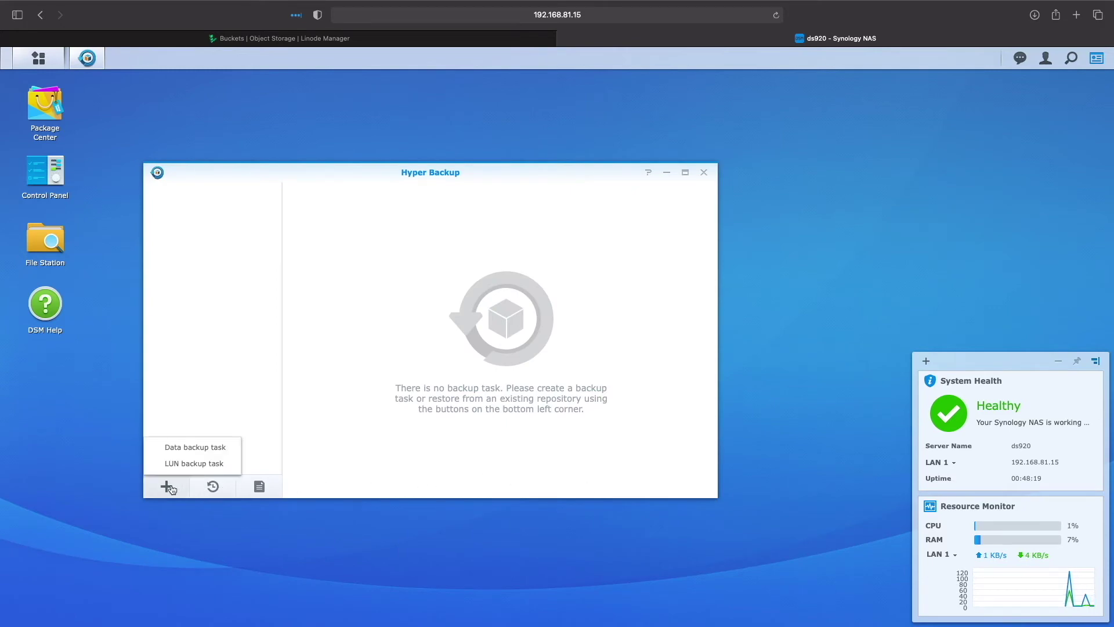
left_click(174, 448)
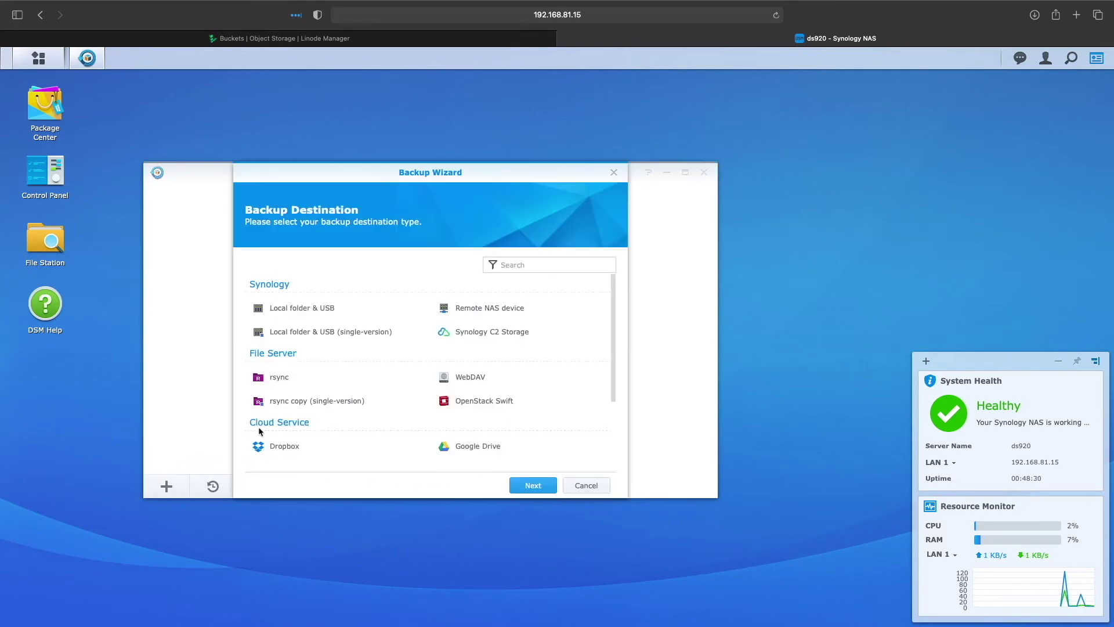
scroll(351, 424, "down", 3)
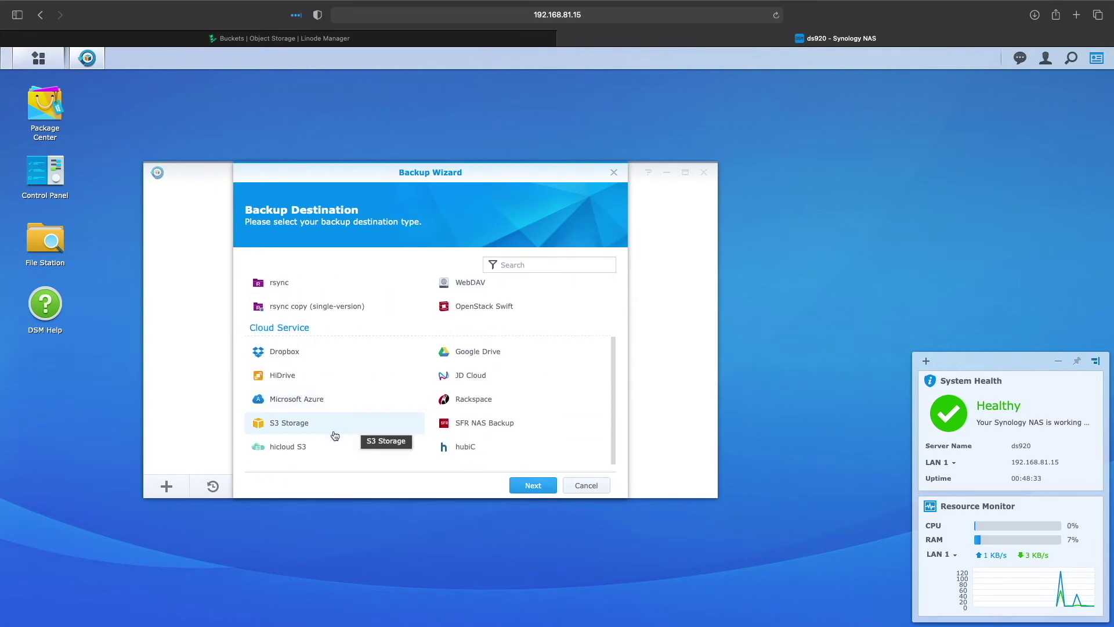
left_click(314, 425)
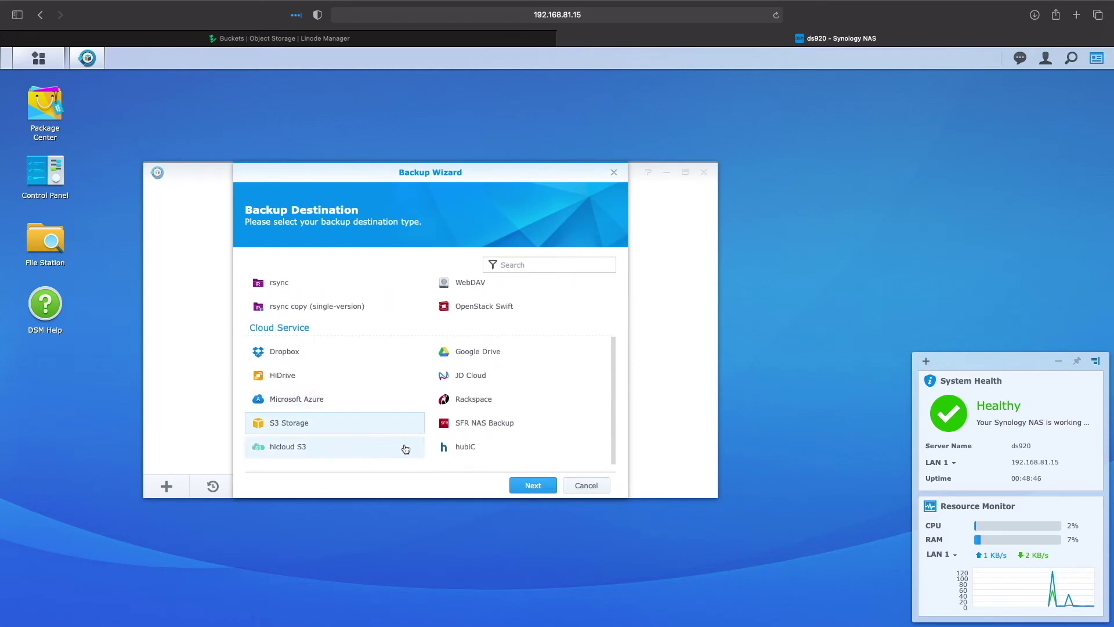
left_click(526, 485)
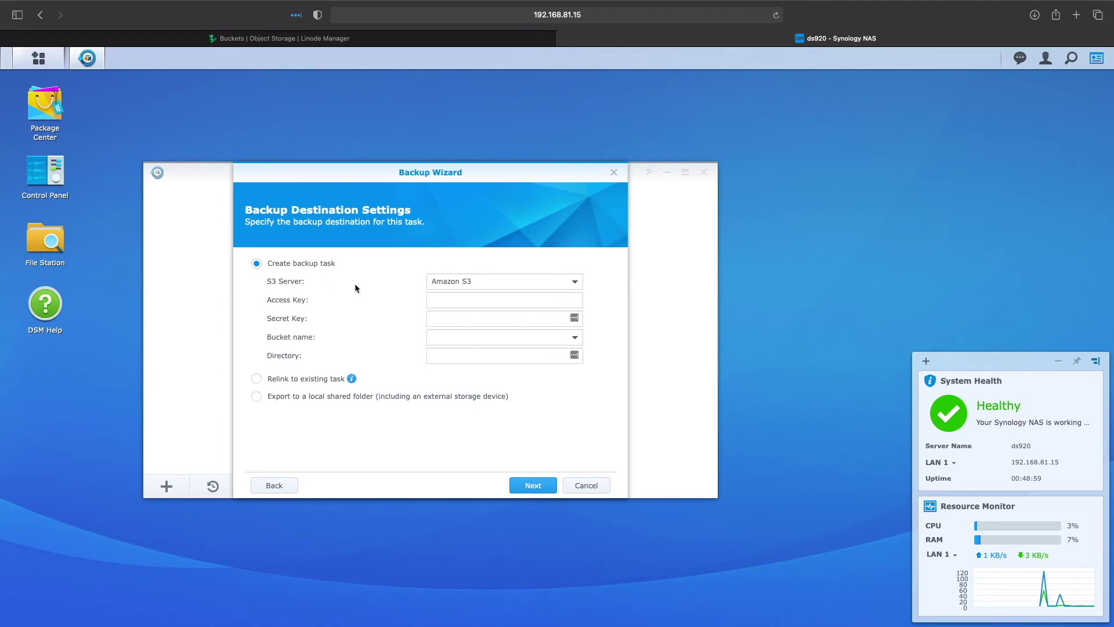
- Set the S3 server to Custom Server URL and copy the bucket hostname us-east-1.linodeobjects.com from Linode
left_click(469, 282)
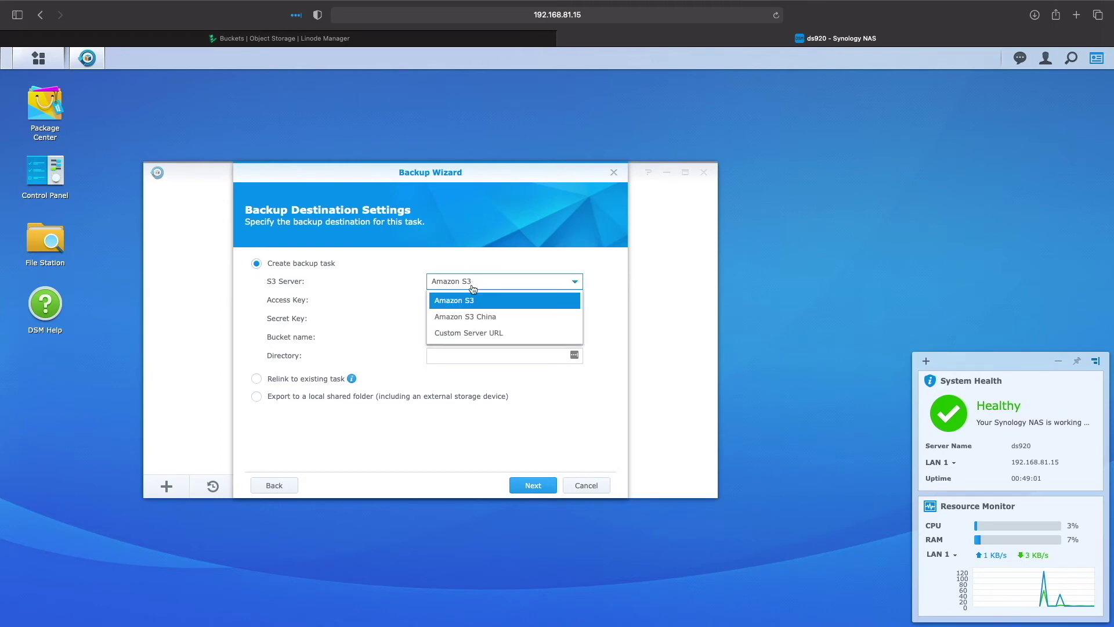
left_click(477, 333)
left_click(322, 38)
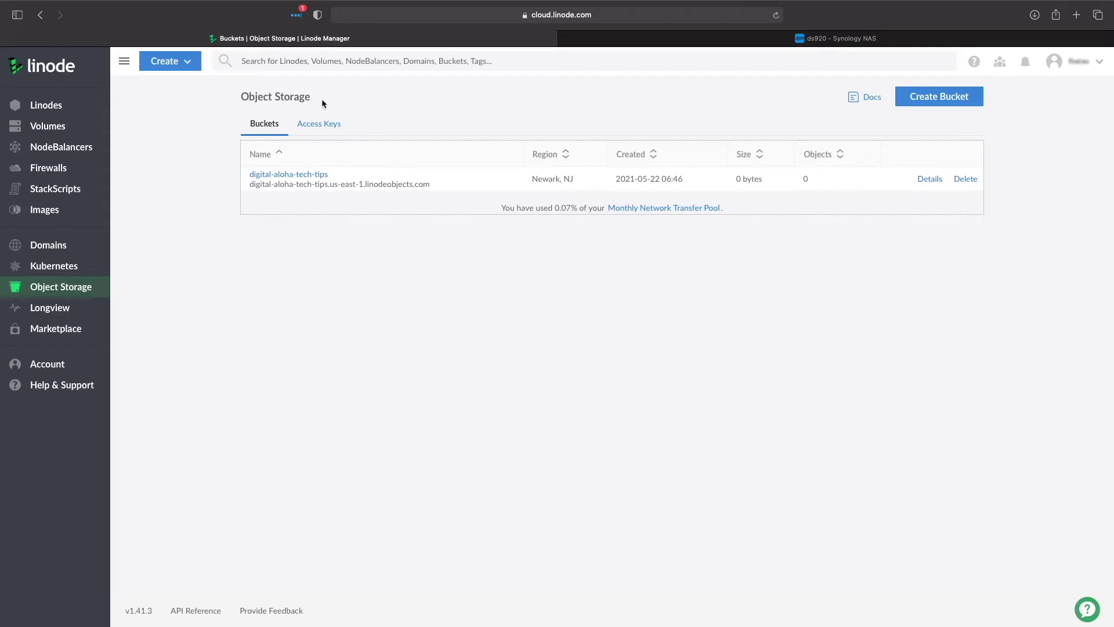
left_click_drag(330, 184, 400, 189)
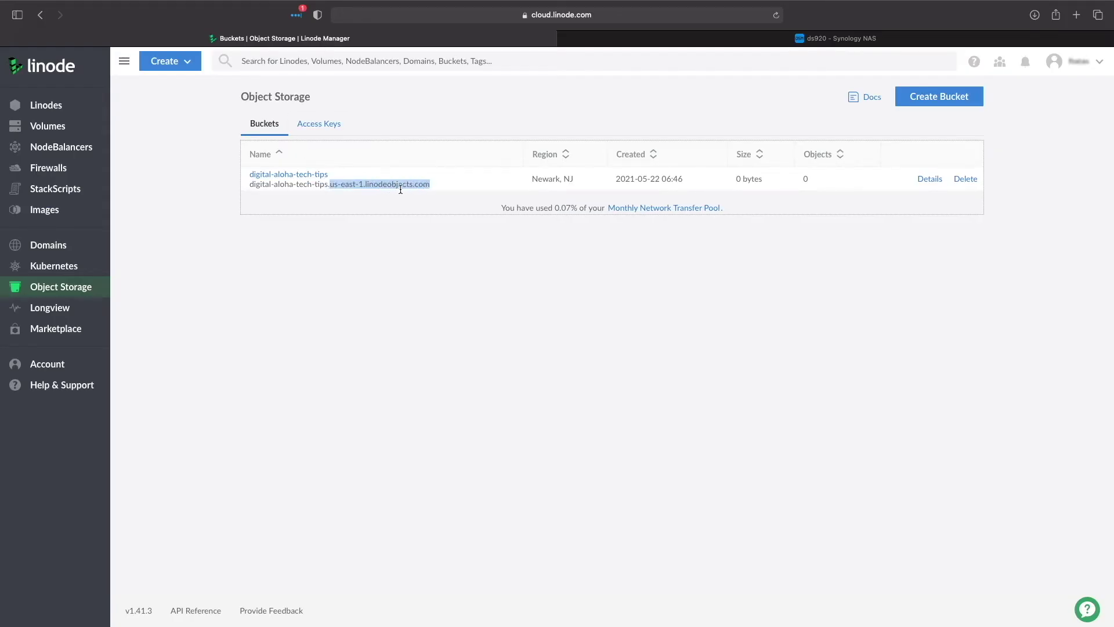
right_click(418, 186)
left_click(430, 222)
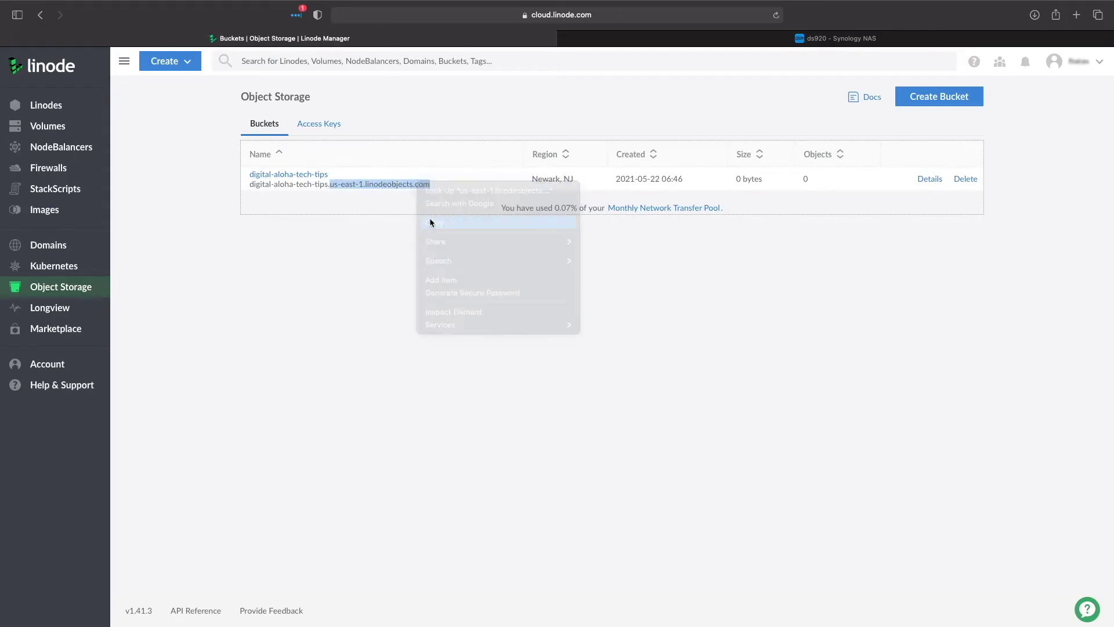
left_click(634, 38)
- Paste us-east-1.linodeobjects.com as server address, choose signature v4, and paste the access and secret keys
right_click(441, 300)
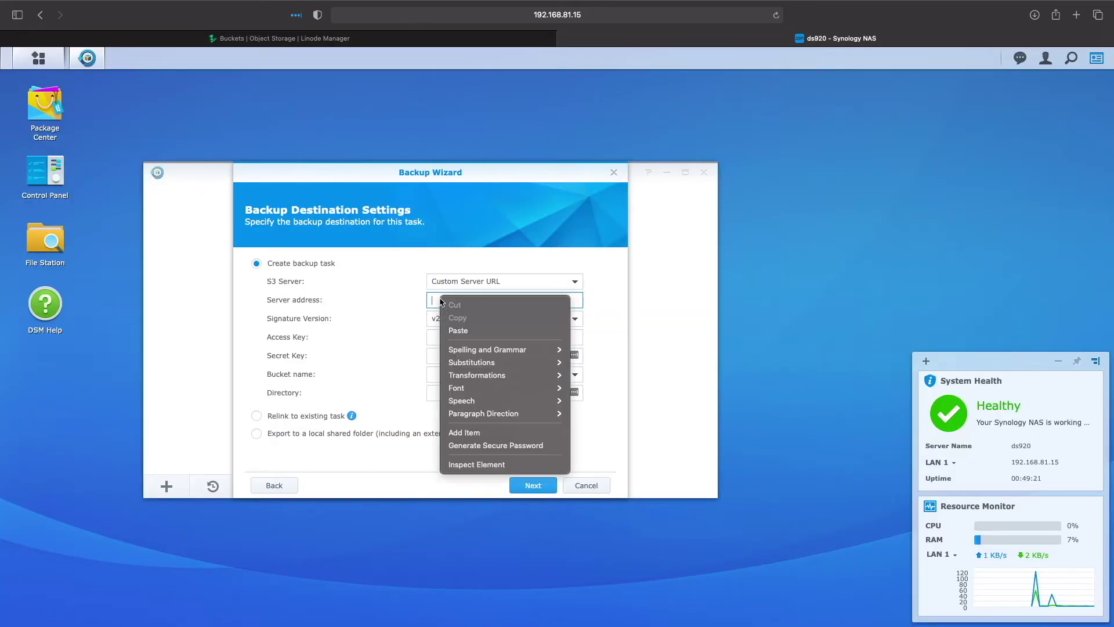
left_click(458, 330)
left_click(460, 321)
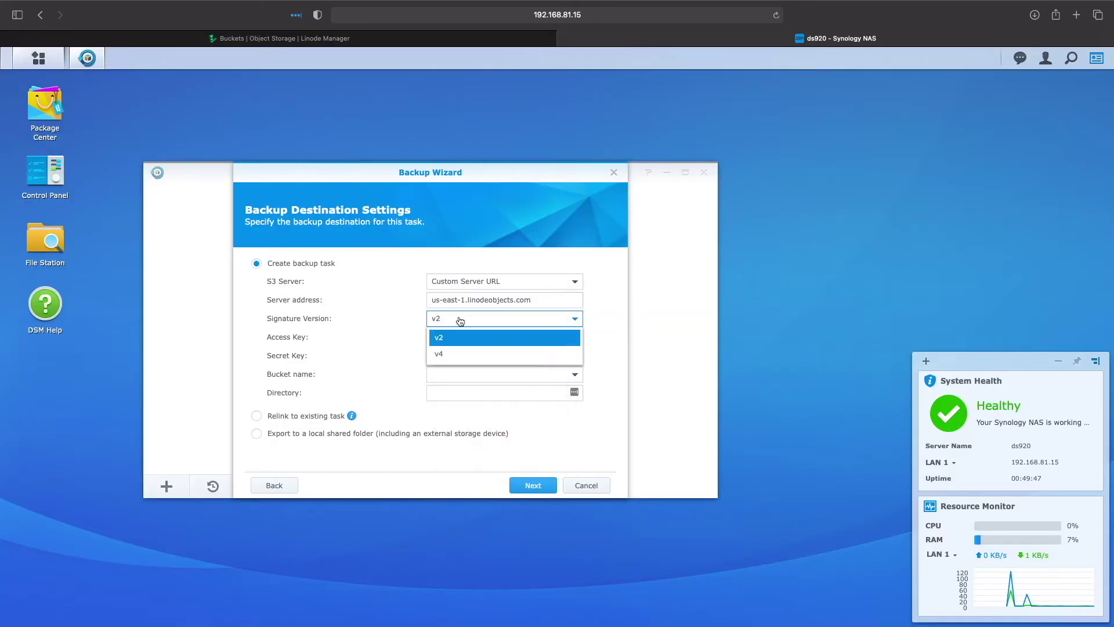
left_click(458, 355)
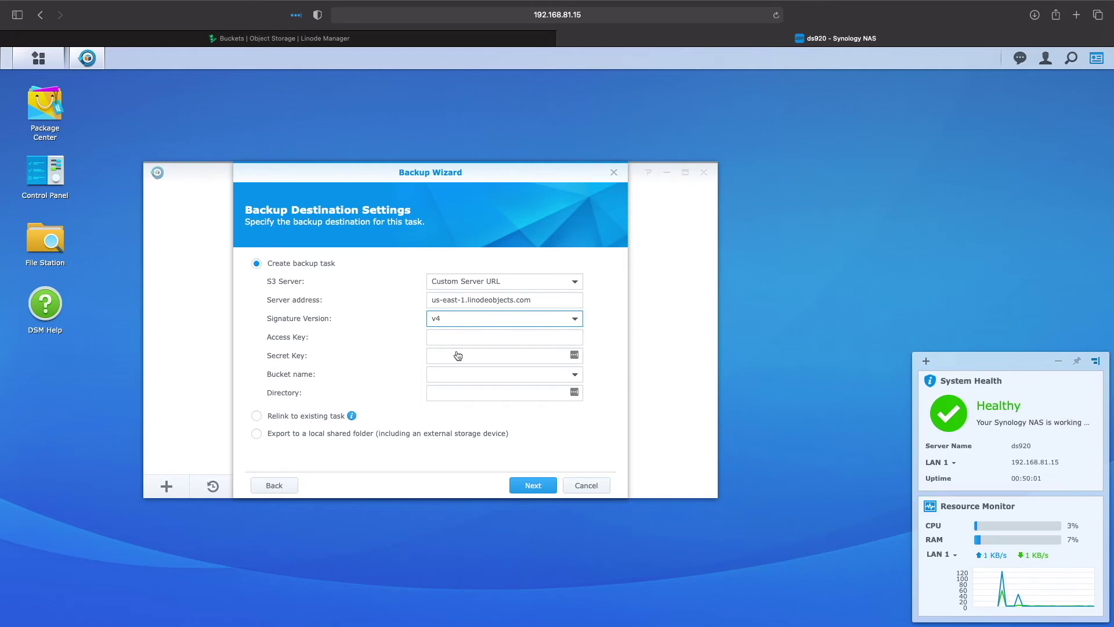
key("Tab")
key("super+v")
left_click(503, 355)
key("super+v")
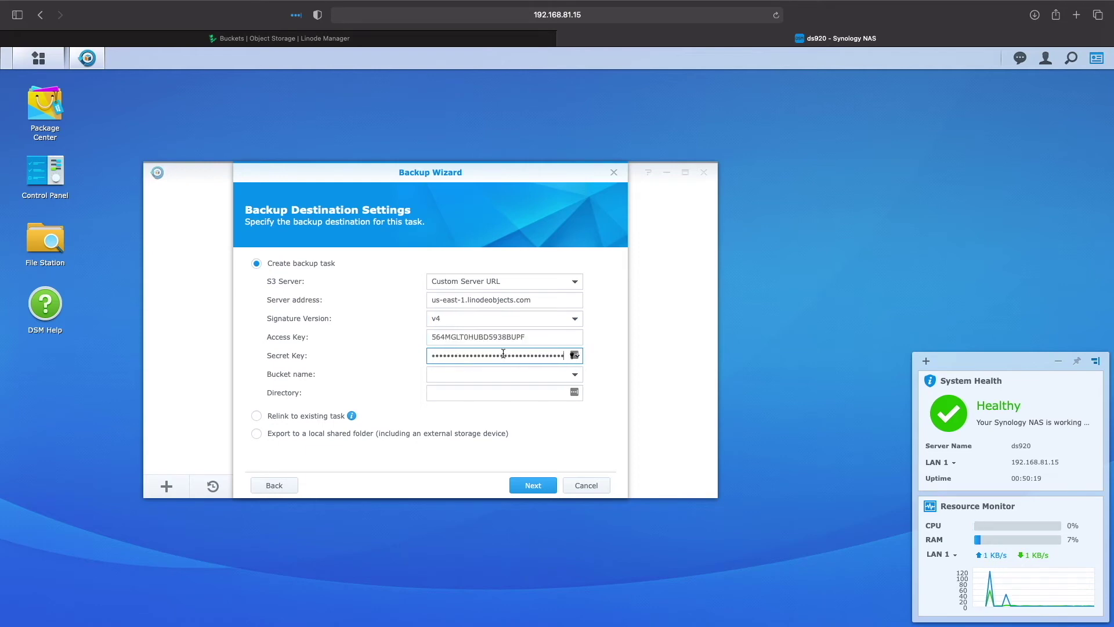
- Choose bucket digital-aloha-tech-tips, rename the directory to ds920_documents, and continue
left_click(574, 377)
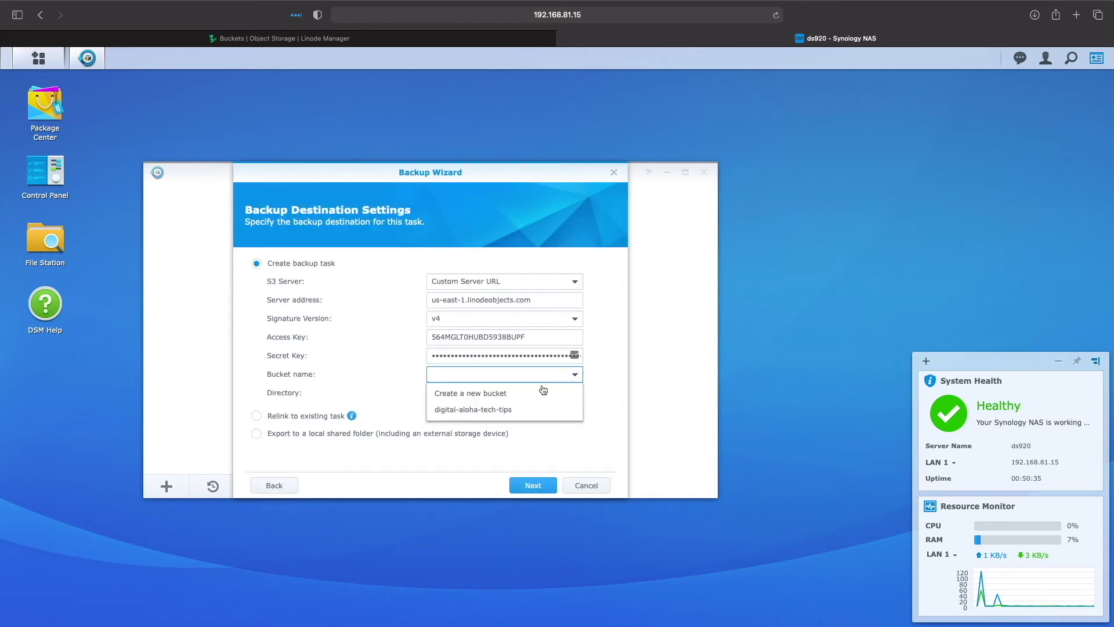
left_click(518, 409)
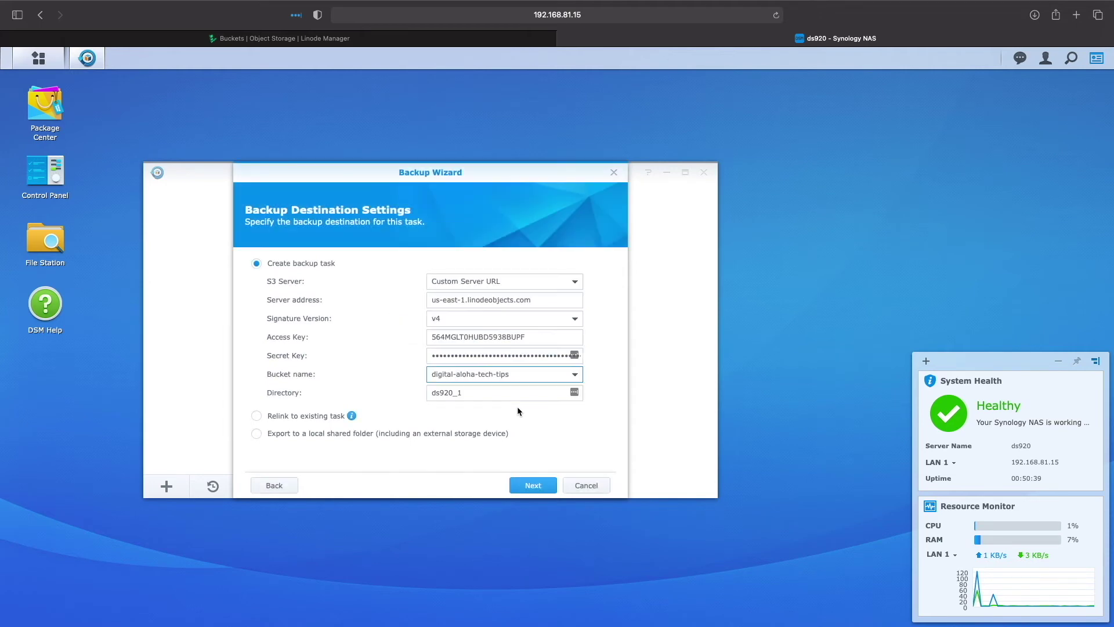
left_click(517, 393)
key("BackSpace")
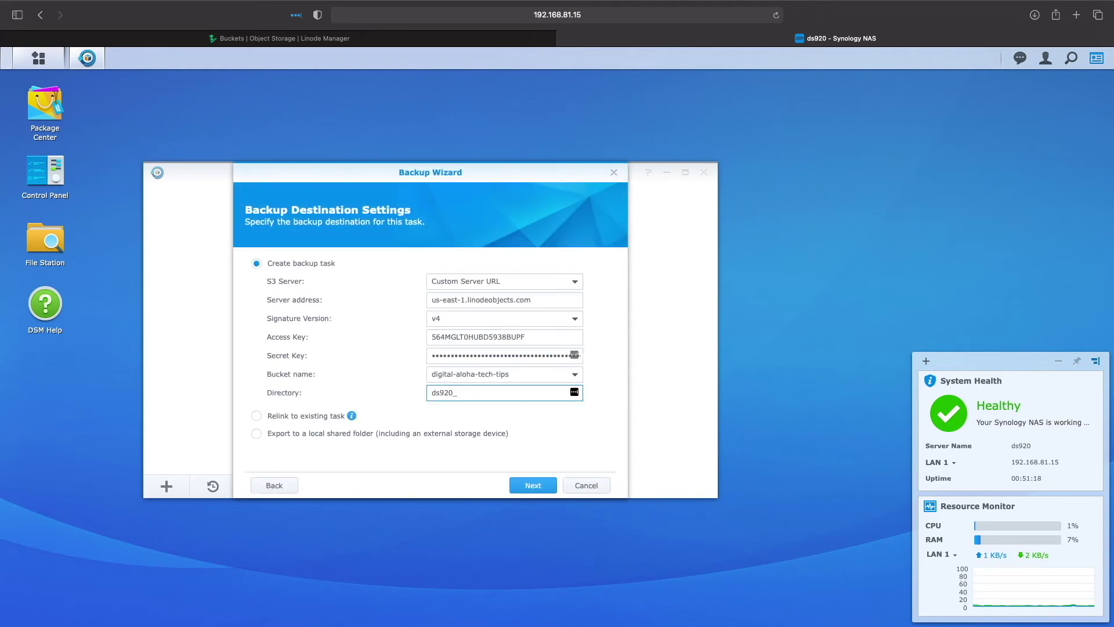
type("documents")
left_click(544, 487)
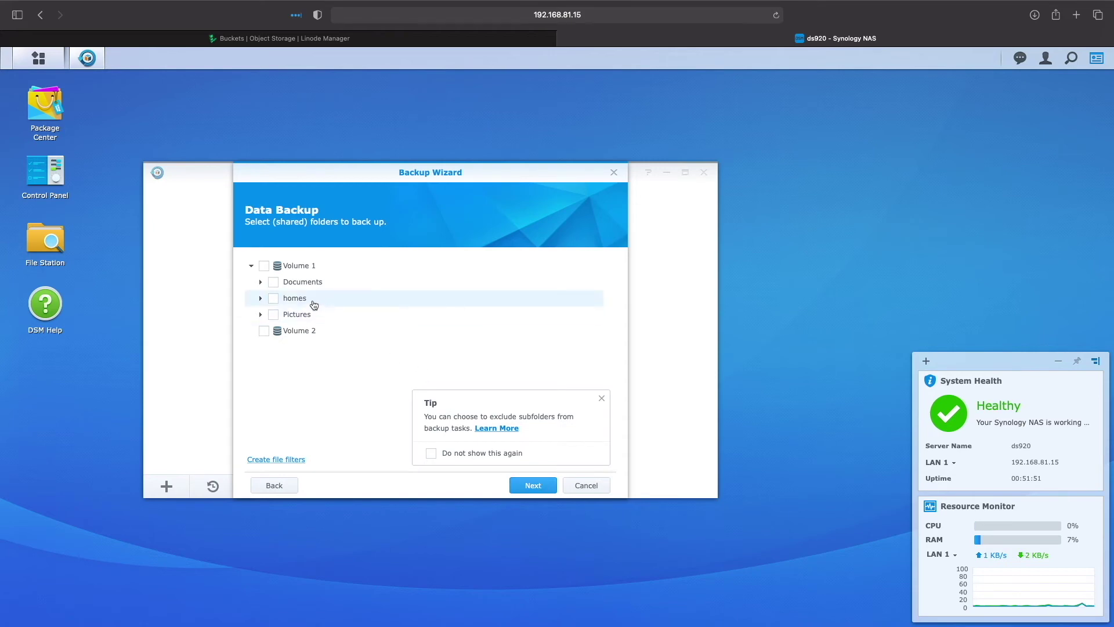
- Select the Documents folder for backup and continue without any application backup
left_click(275, 284)
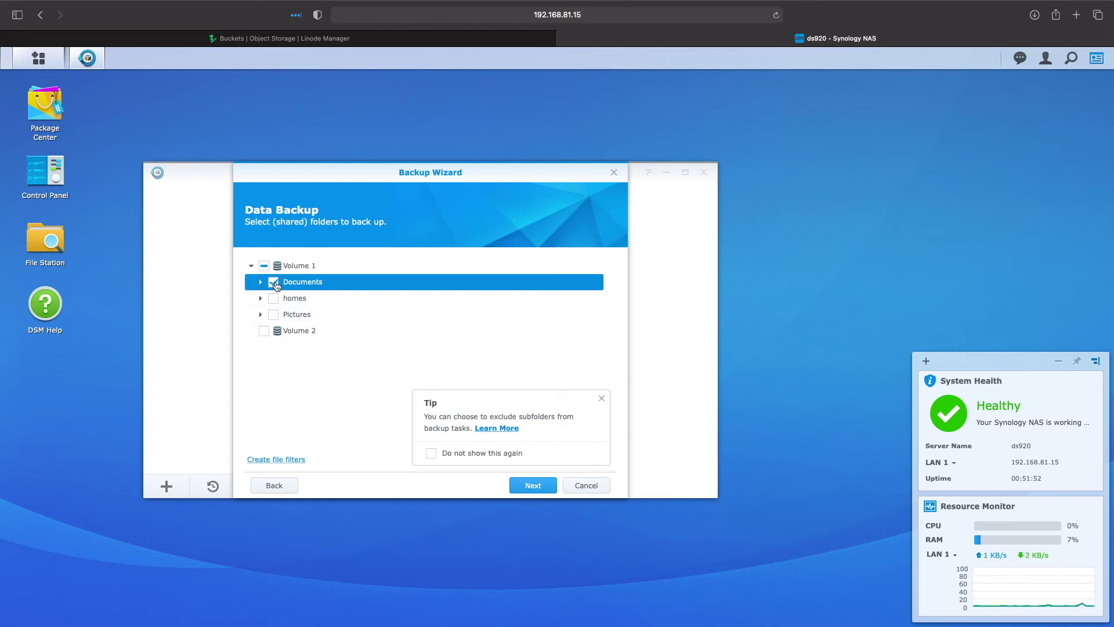
left_click(525, 489)
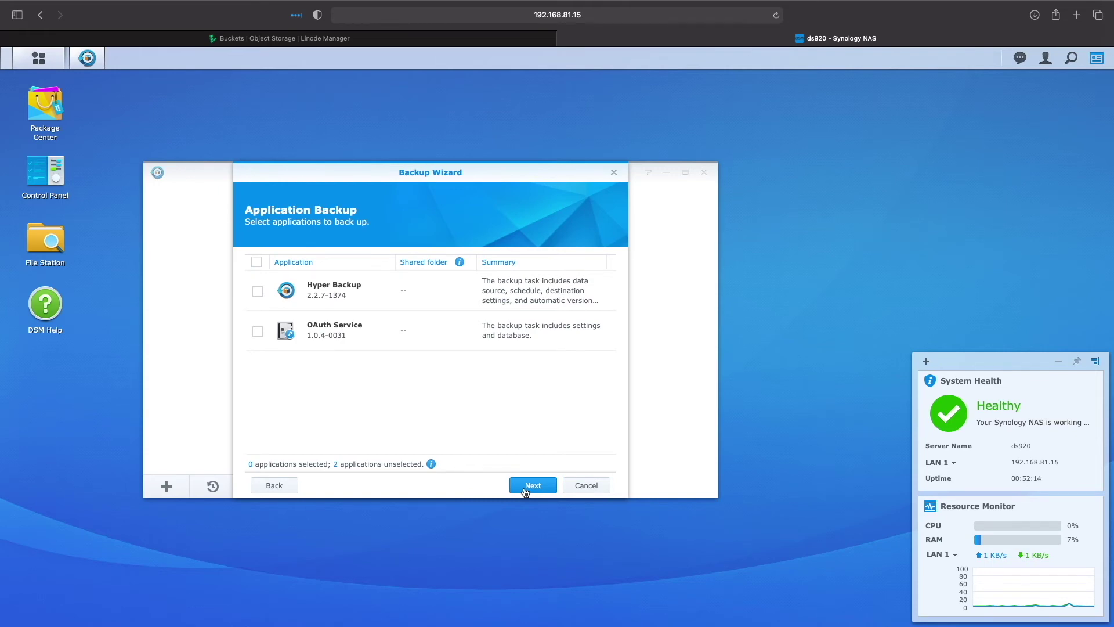
left_click(525, 488)
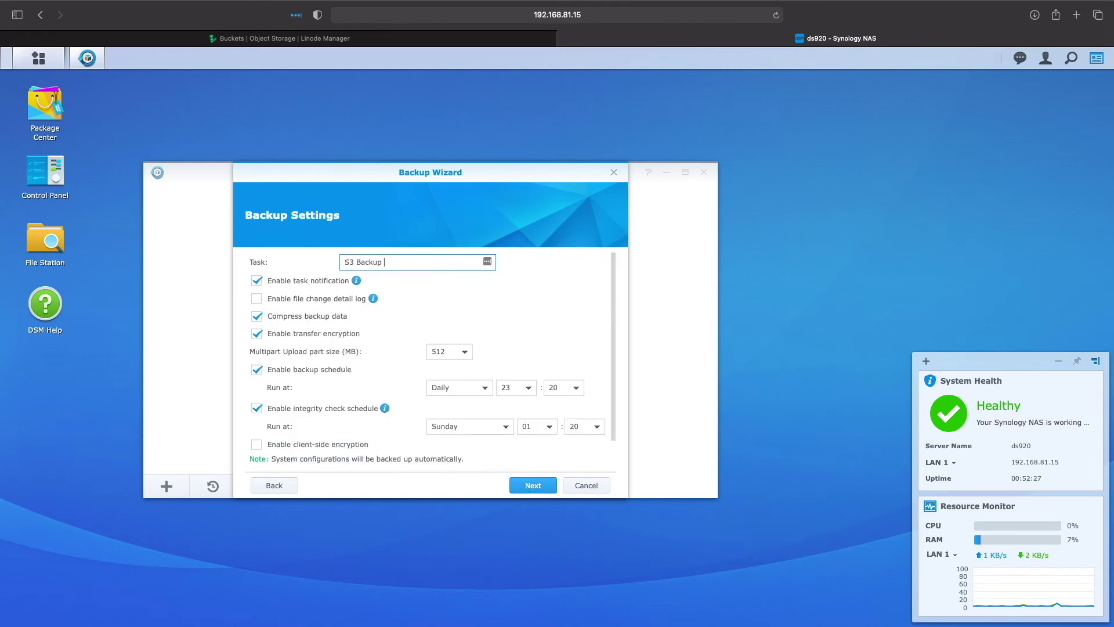
- Name the task 'S3 Backup - Linode - Documents' and schedule it daily at 00:30
type("- Linode - Documents")
left_click(527, 387)
left_click(510, 406)
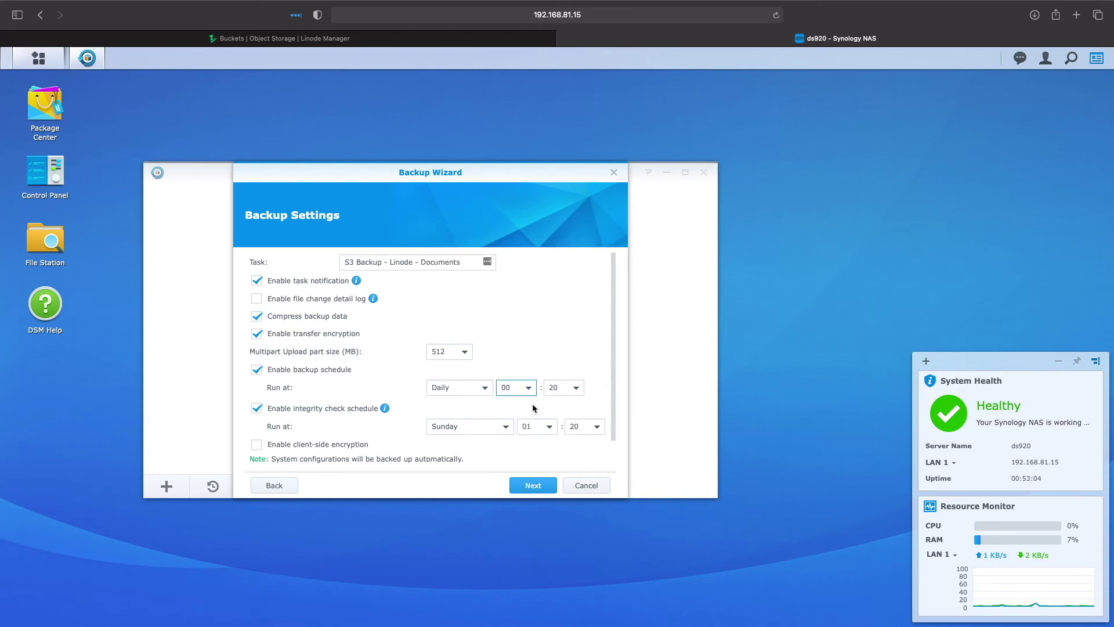
left_click(566, 387)
left_click(557, 558)
left_click_drag(612, 425, 611, 460)
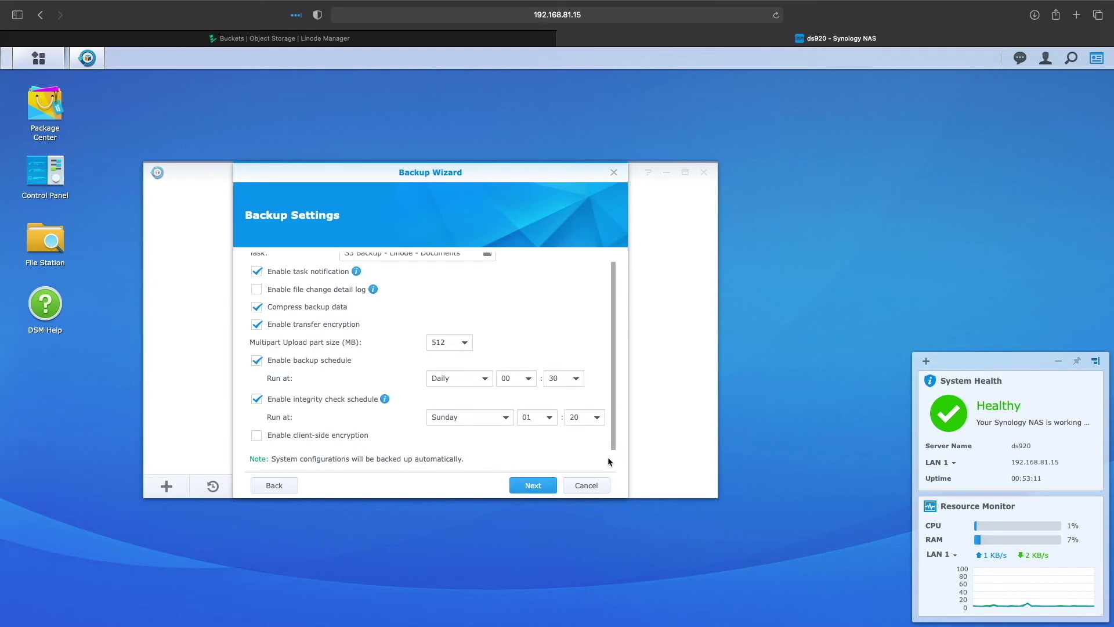
- Enable client-side encryption with a confirmed password and continue
left_click(260, 436)
scroll(260, 437, "down", 2)
left_click(455, 415)
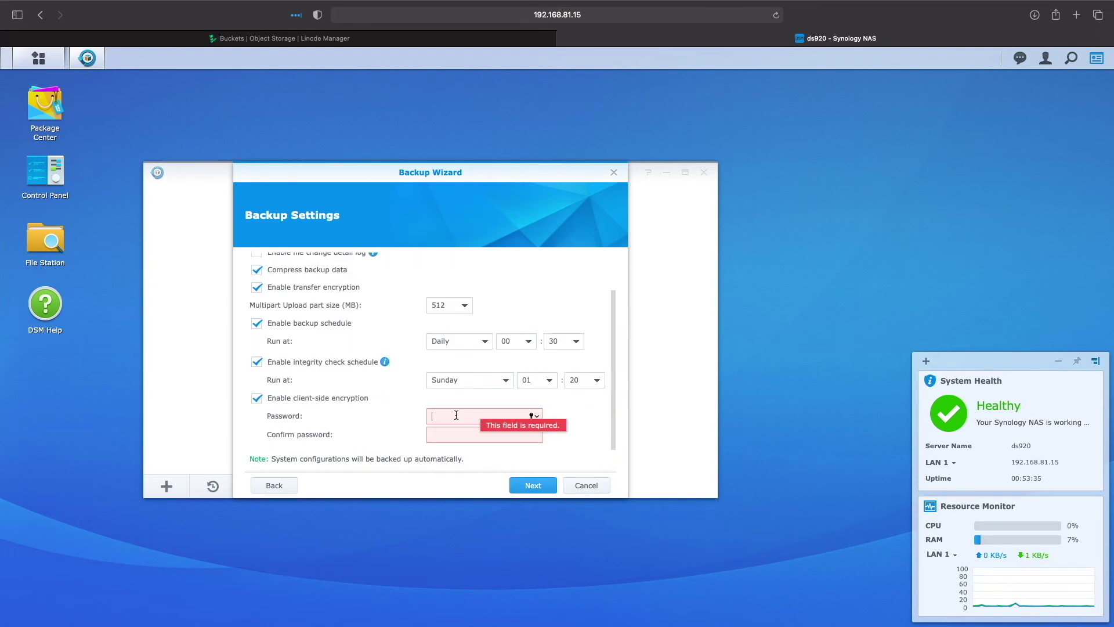
type("•••••••••")
left_click(441, 434)
type("•••••••••")
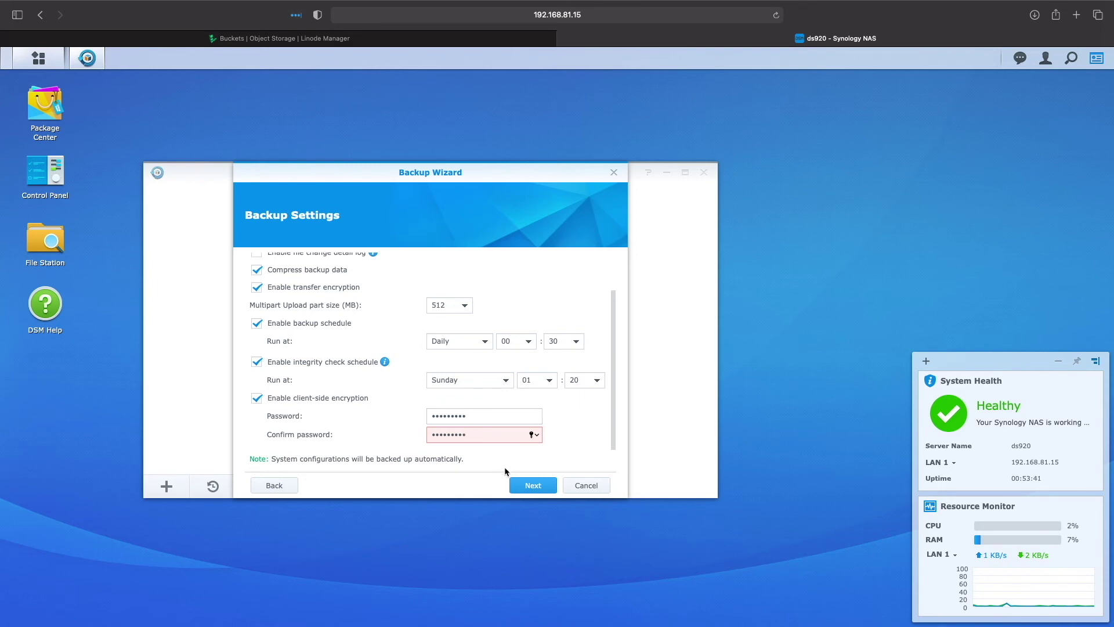
left_click(519, 486)
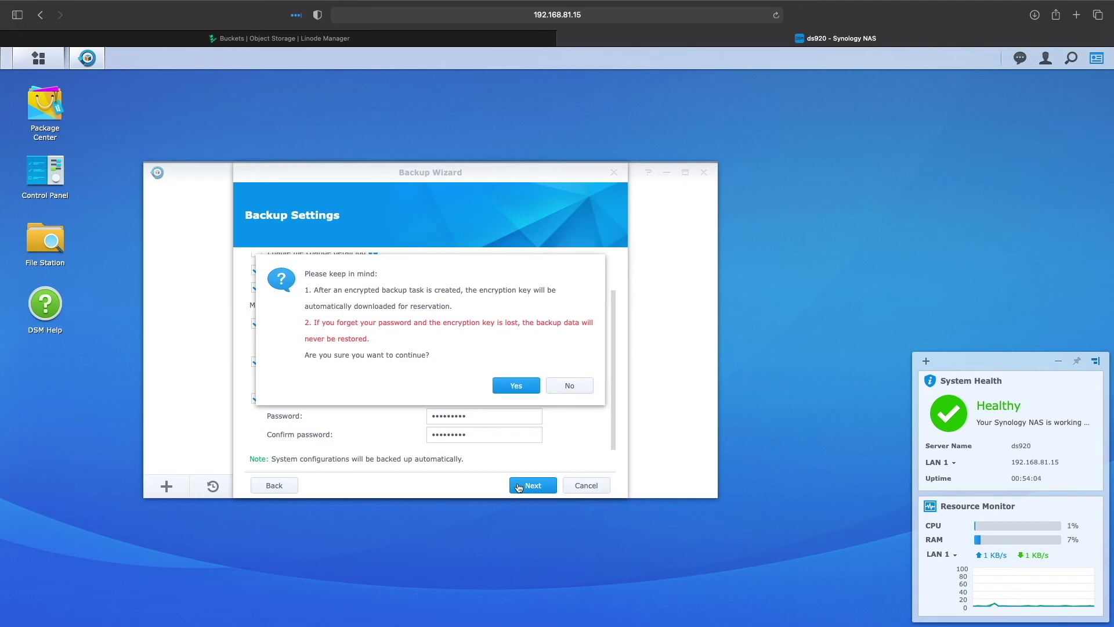
- Accept the encryption key warning, enable Smart Recycle backup rotation, and start the first backup now
left_click(515, 390)
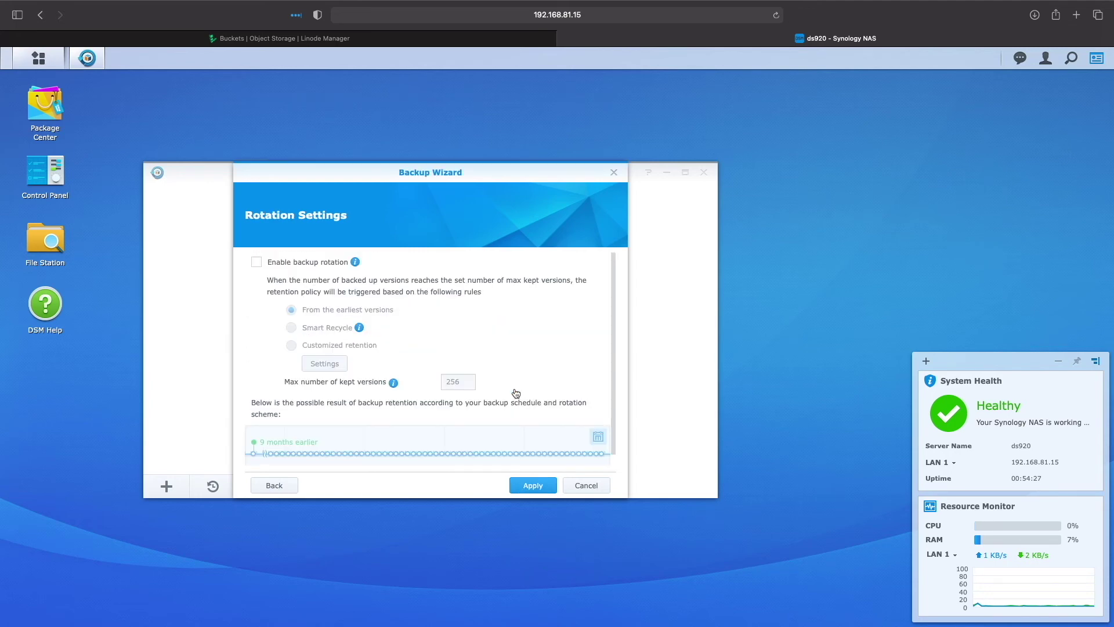
left_click(257, 263)
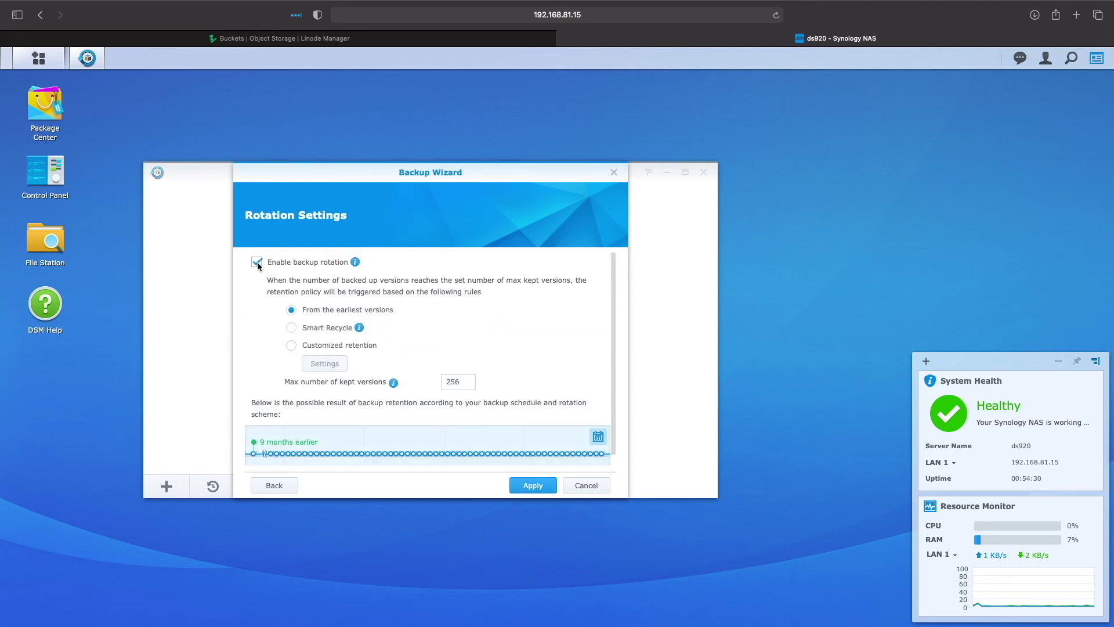
left_click(293, 328)
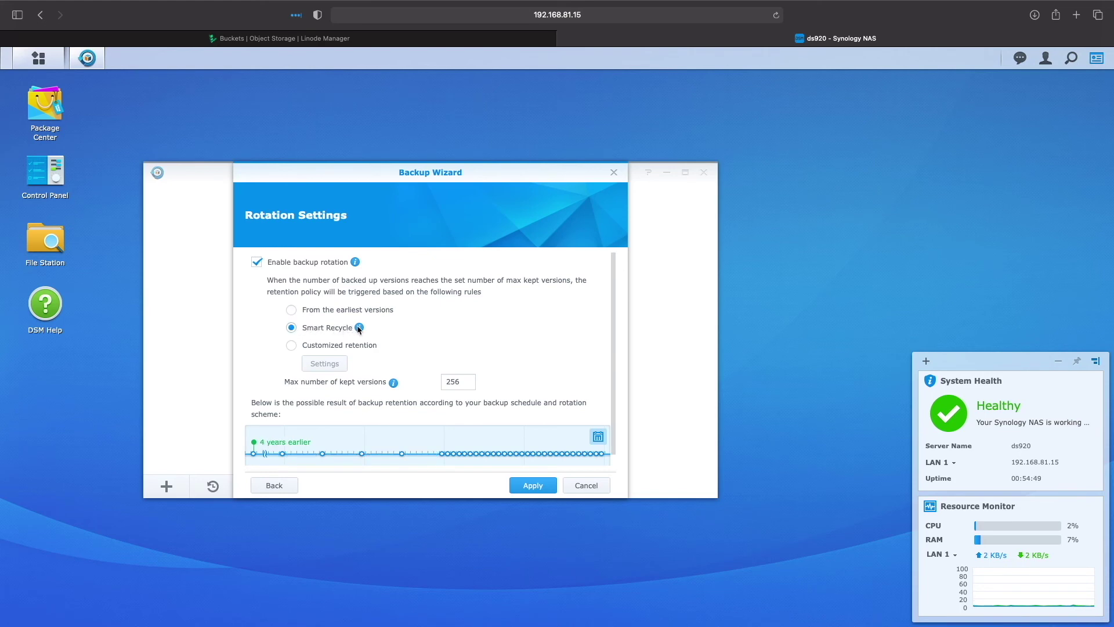
mouse_move(359, 330)
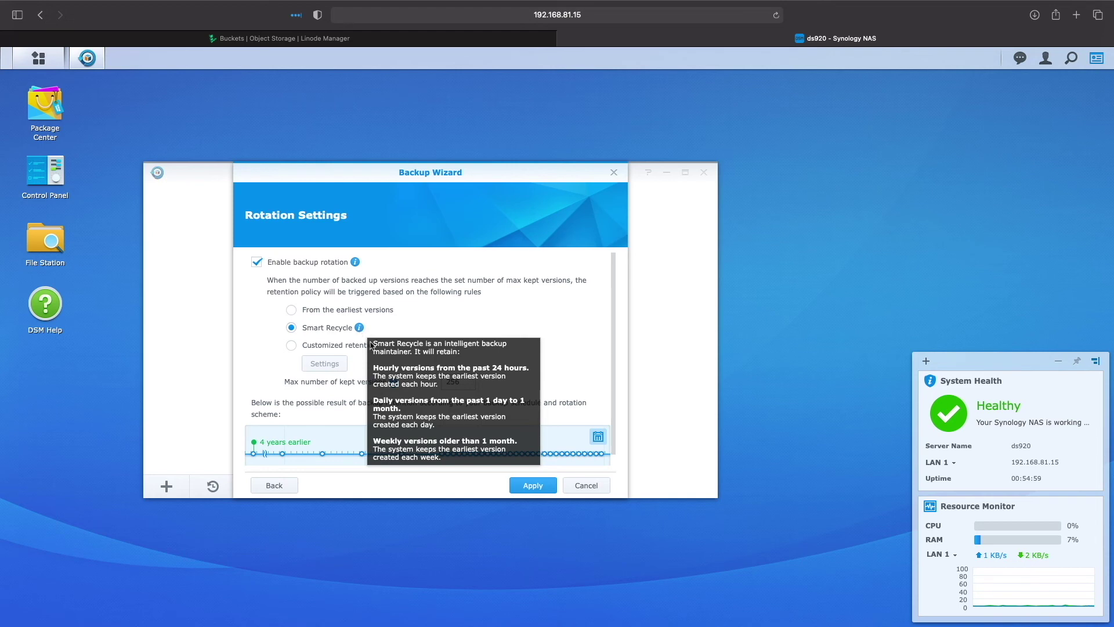
left_click(526, 488)
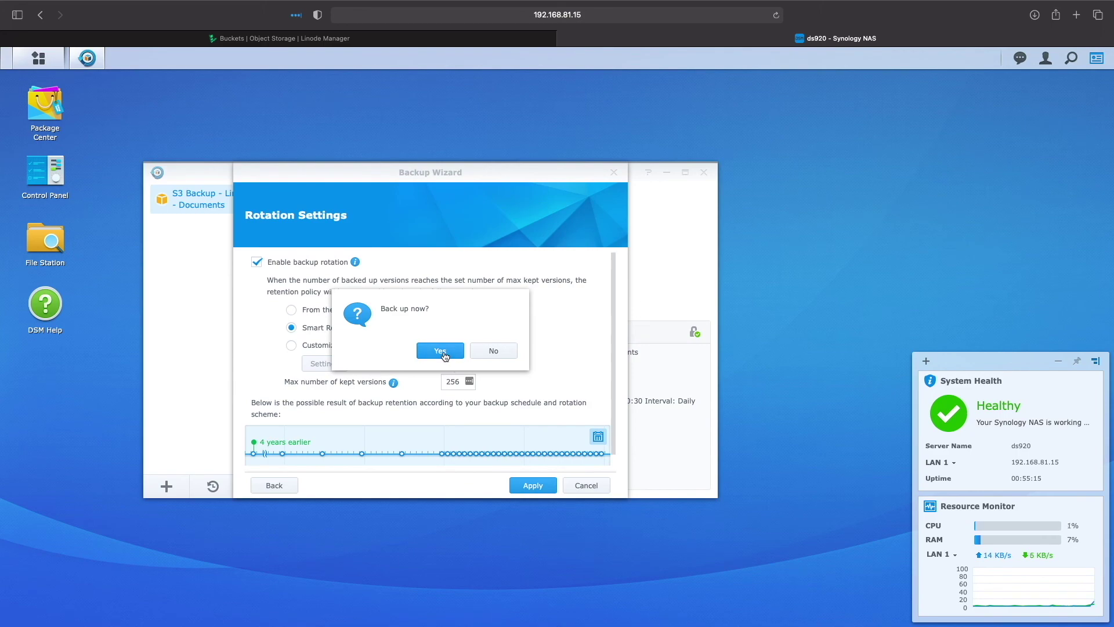
left_click(443, 352)
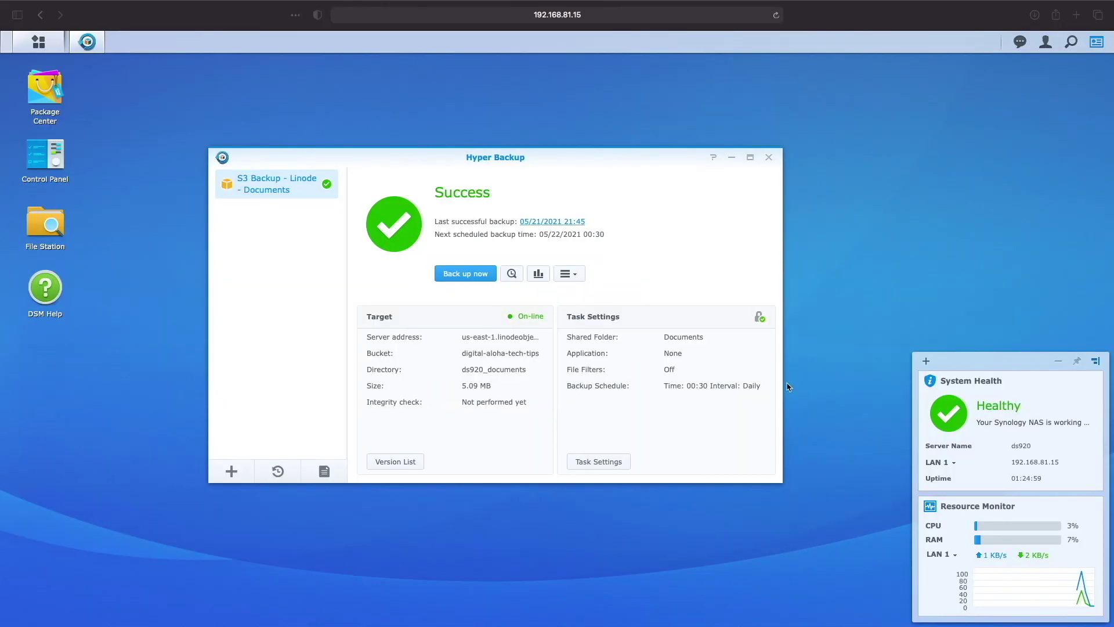
- Open the encrypted backup in Backup Explorer with the task password and download slides_1482264992.pdf
left_click(511, 274)
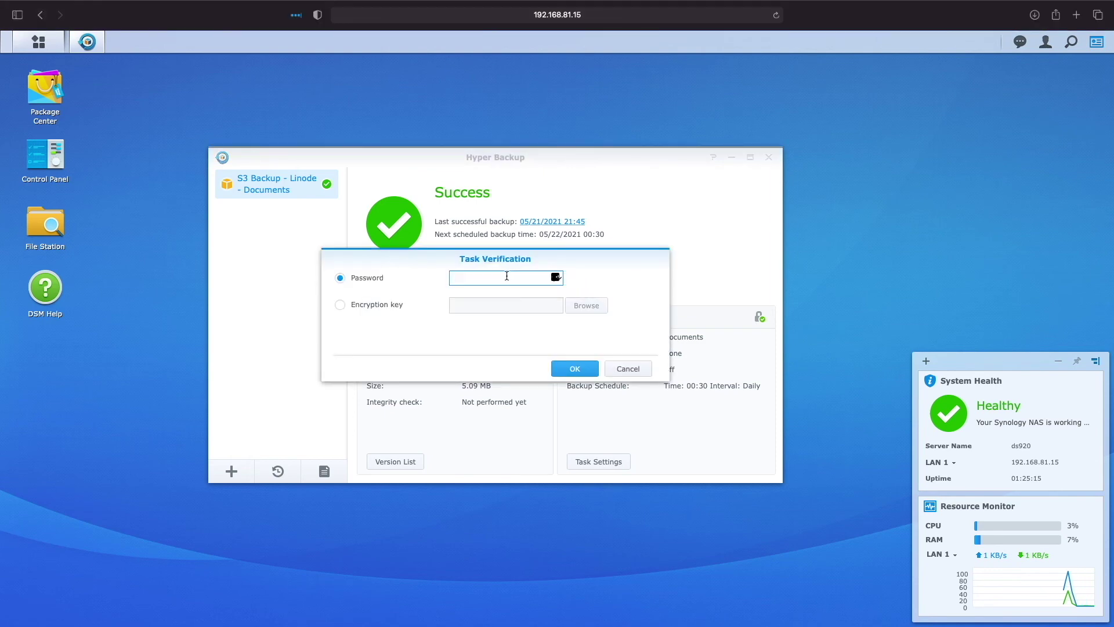
type("************")
key("Return")
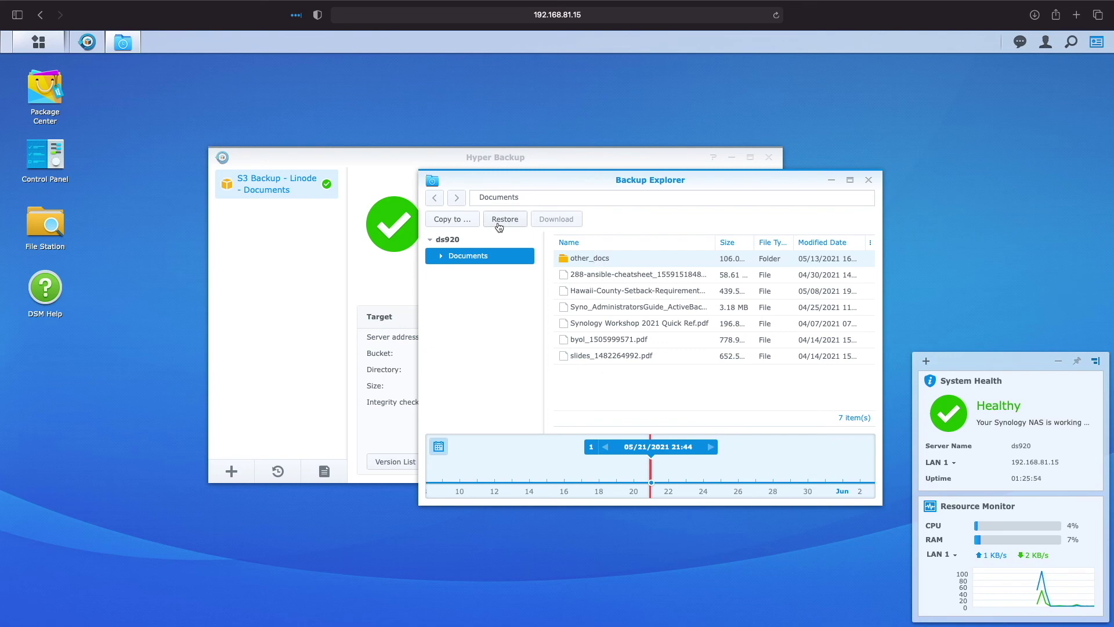
left_click_drag(595, 355, 560, 226)
left_click(560, 225)
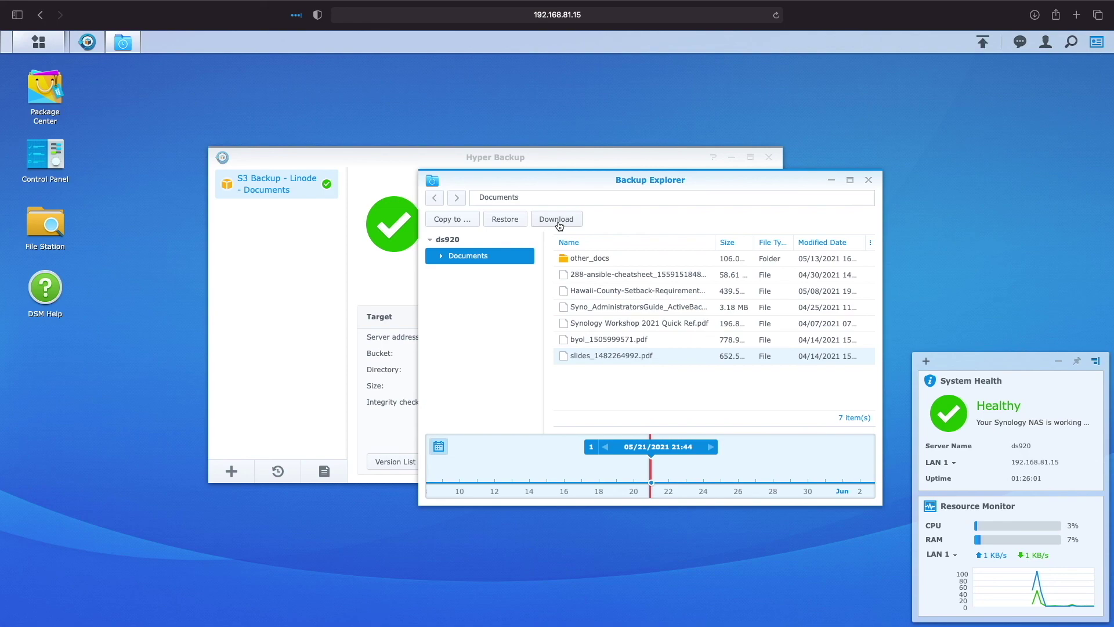